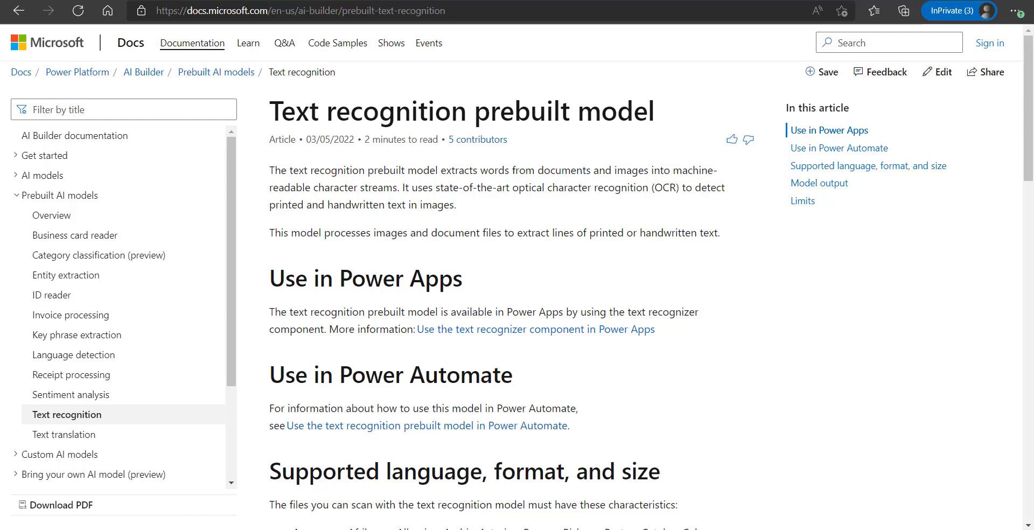
Review the supported file formats, JPG through PDF, in the Microsoft Docs article
scroll(336, 127, "down", 7)
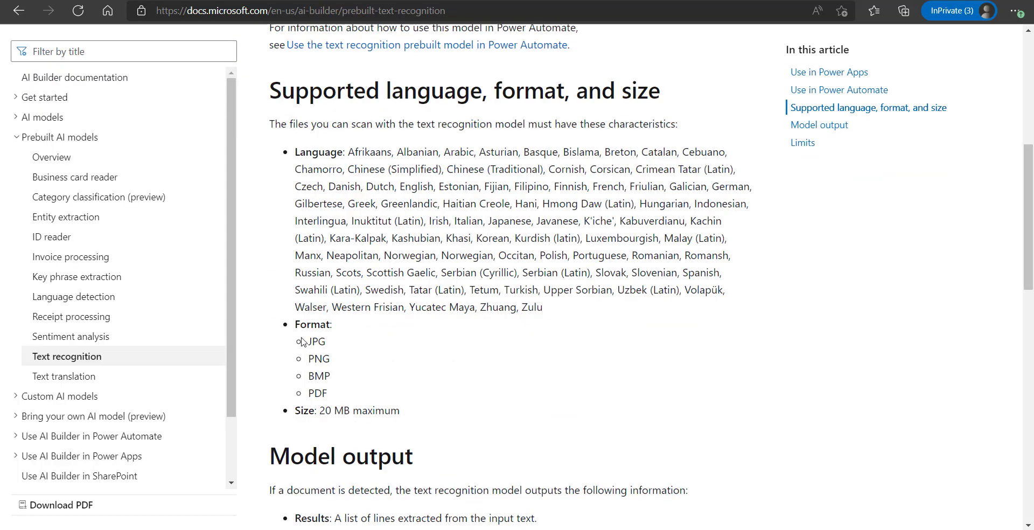
left_click_drag(305, 342, 342, 393)
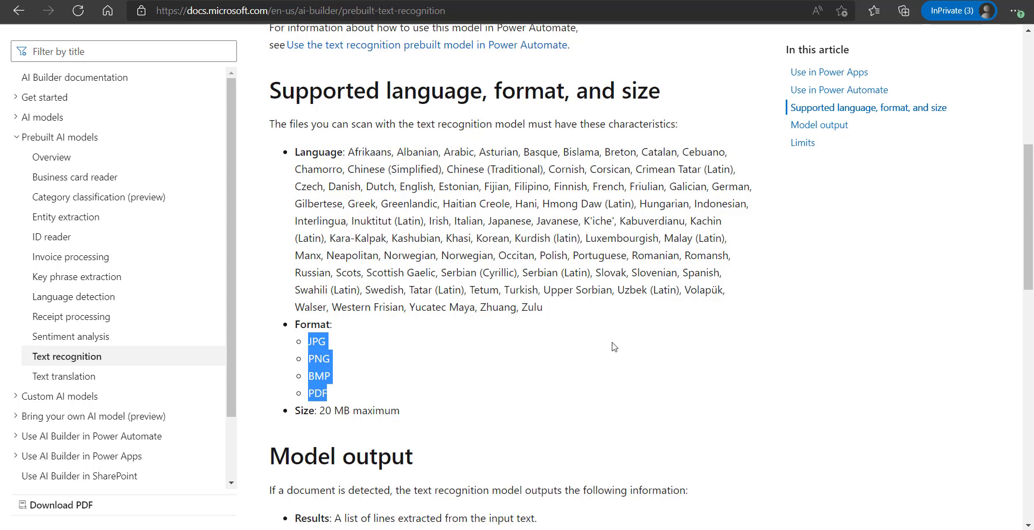
left_click(944, 388)
scroll(943, 388, "down", 7)
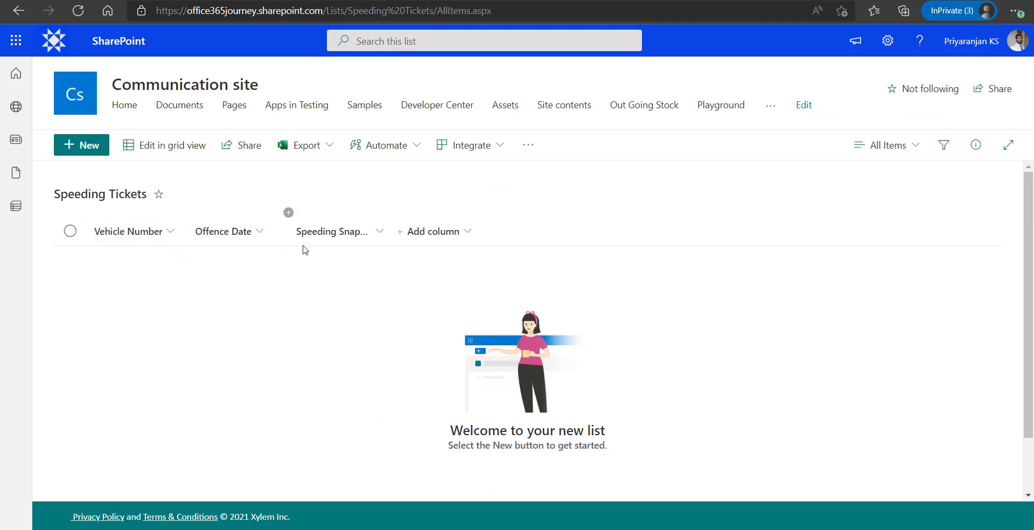
Widen the Speeding Snapshot column to show its full name, then return to Power Automate
left_click_drag(389, 233, 411, 235)
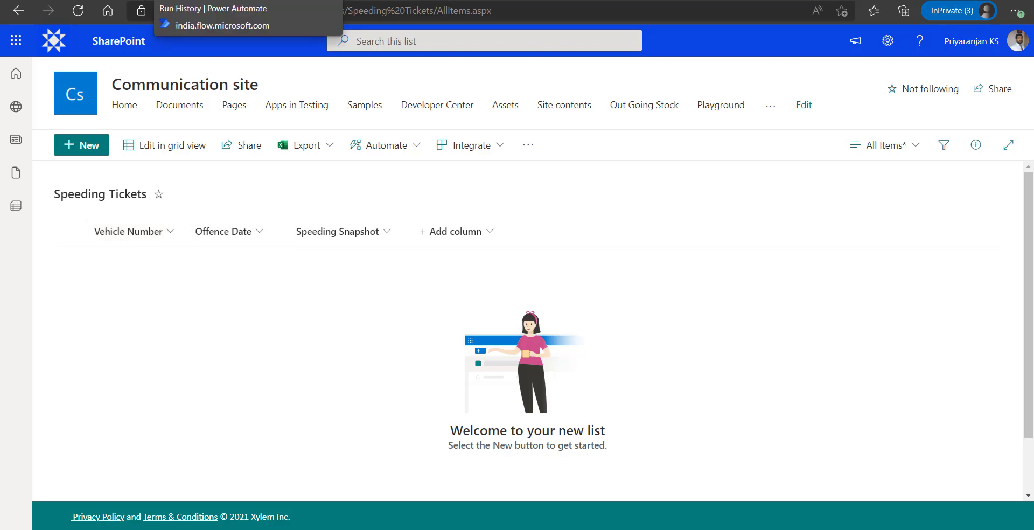
left_click(216, 1)
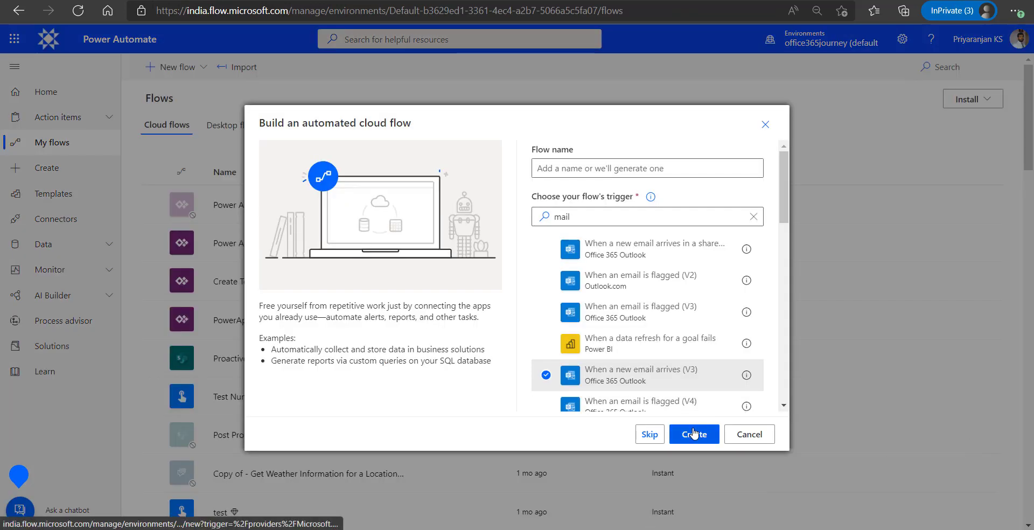
Create the flow using the 'When a new email arrives (V3)' trigger
left_click(694, 433)
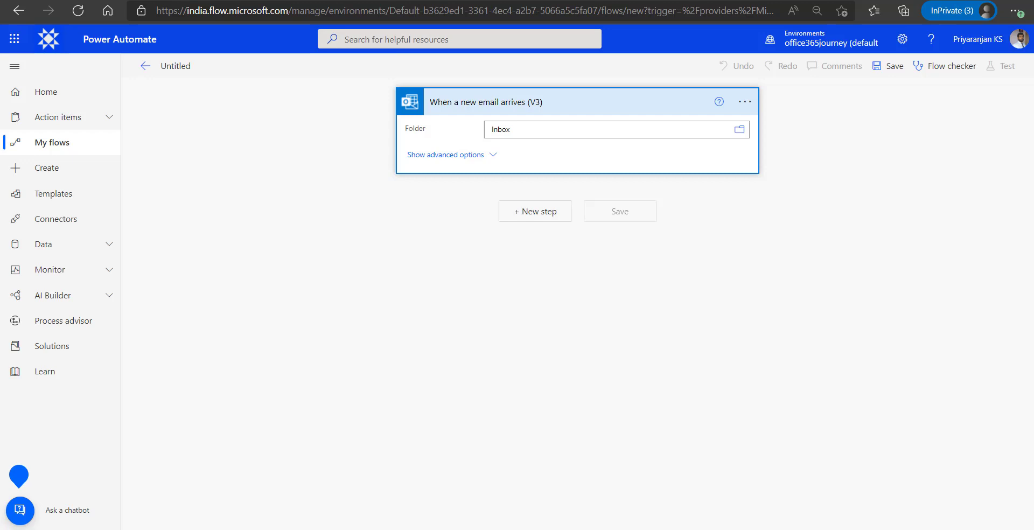
Add an Apply to each loop over the email's Attachments
left_click(518, 215)
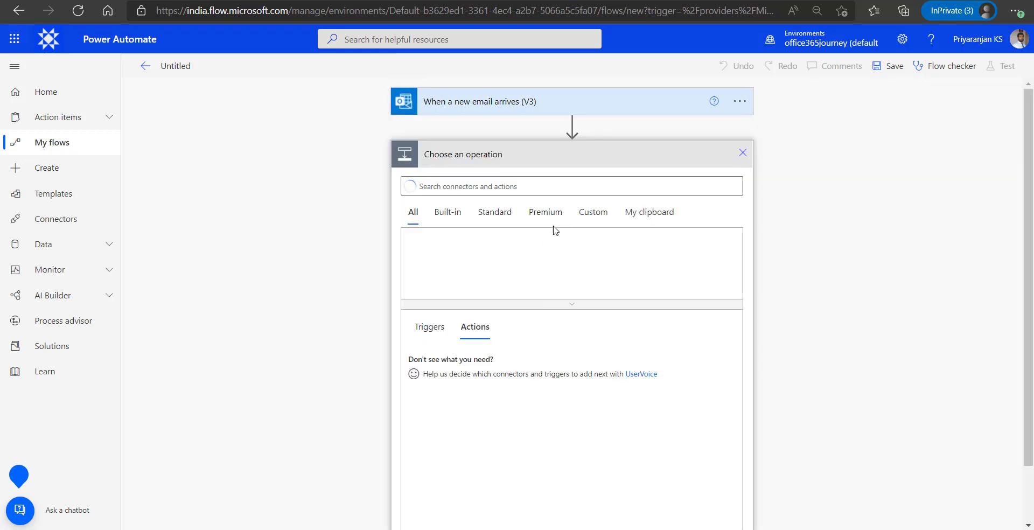
type("Apply t")
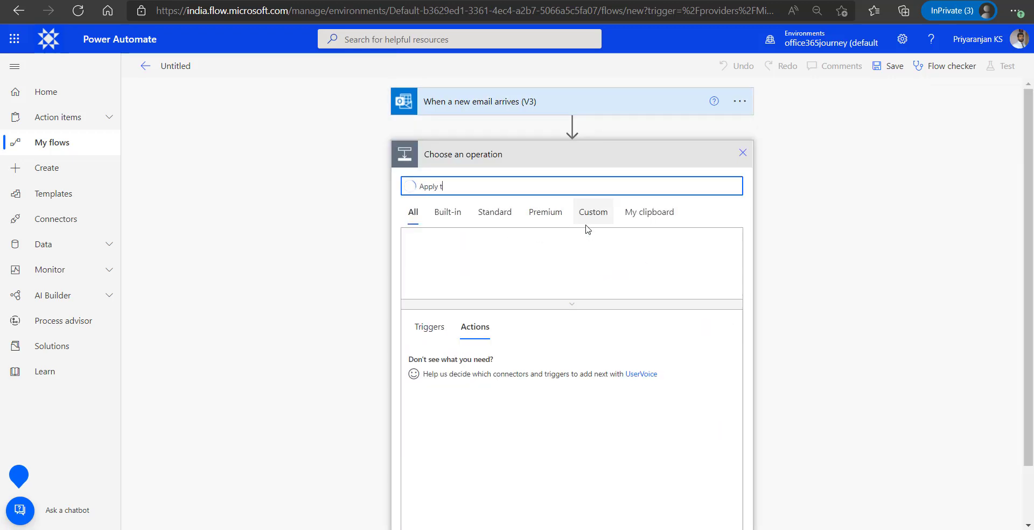
type("o each")
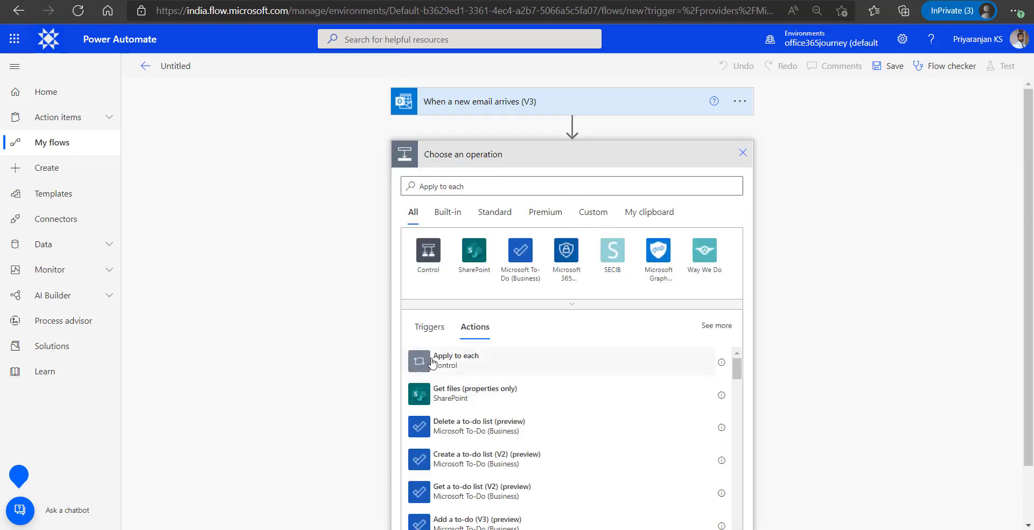
left_click(432, 362)
left_click(525, 196)
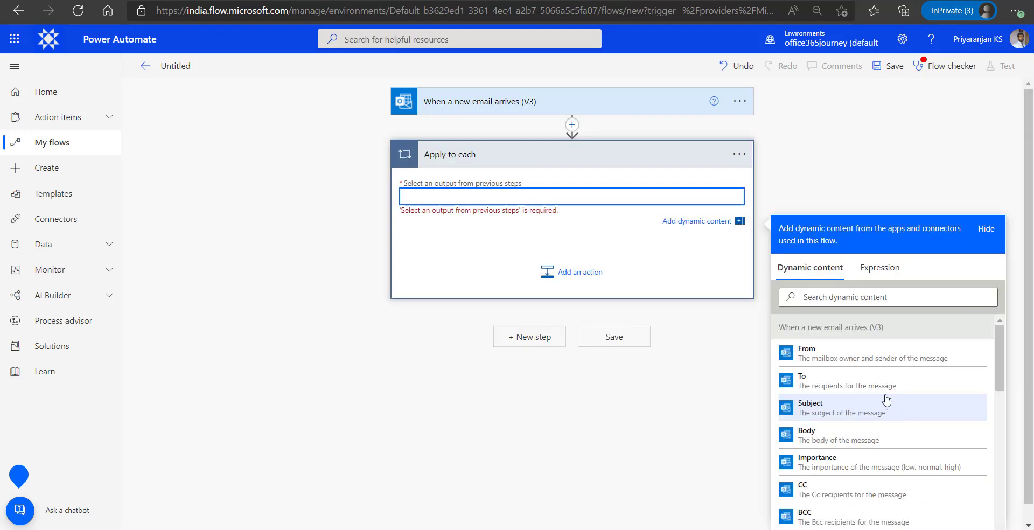
left_click(834, 295)
type("a")
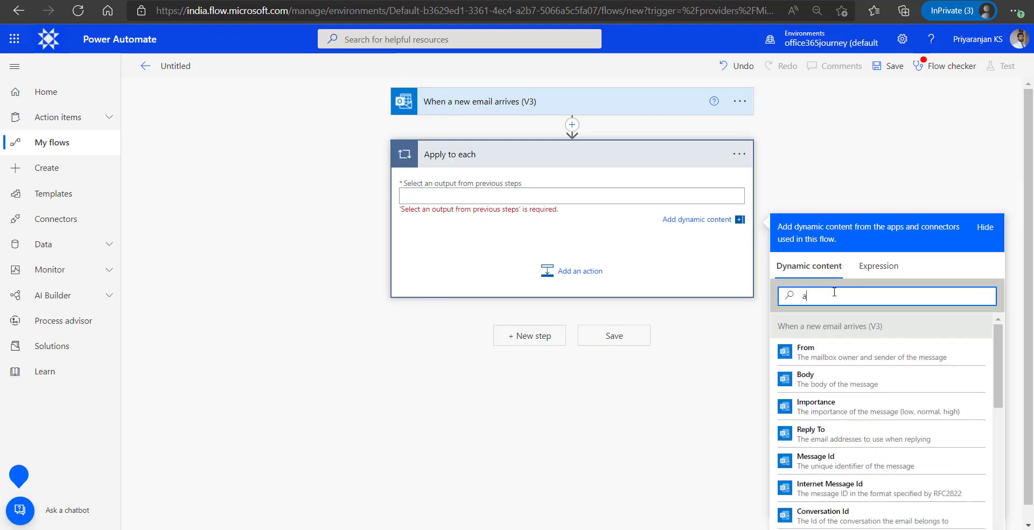
type("ttach")
left_click(818, 349)
Add Get Attachment (V2) inside the loop, with the email's Message Id and the Attachment Id
left_click(545, 269)
type("Get")
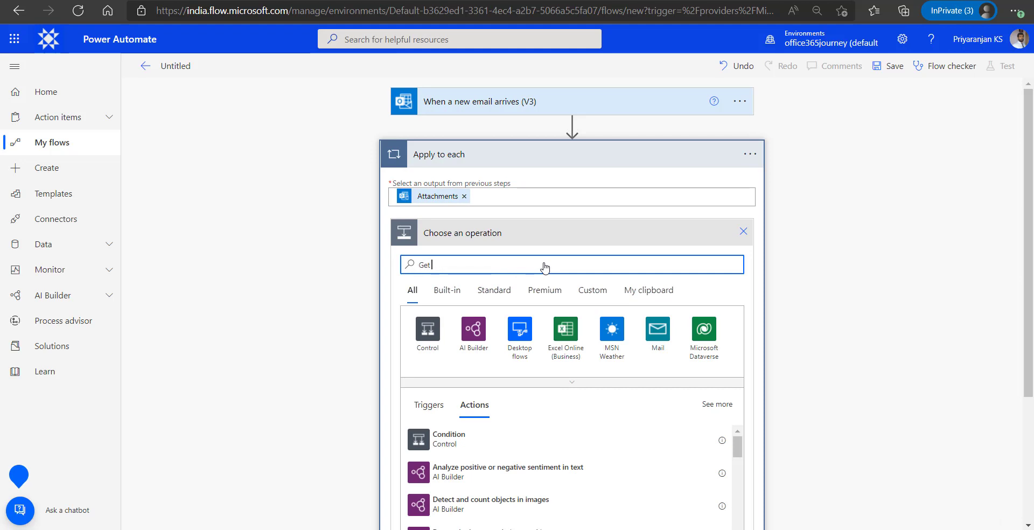
type(" attachments")
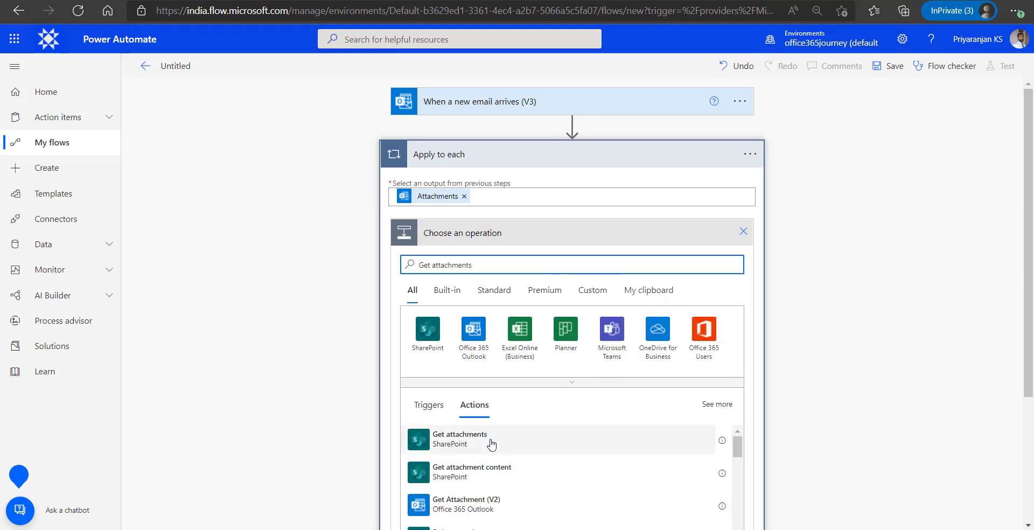
left_click(485, 504)
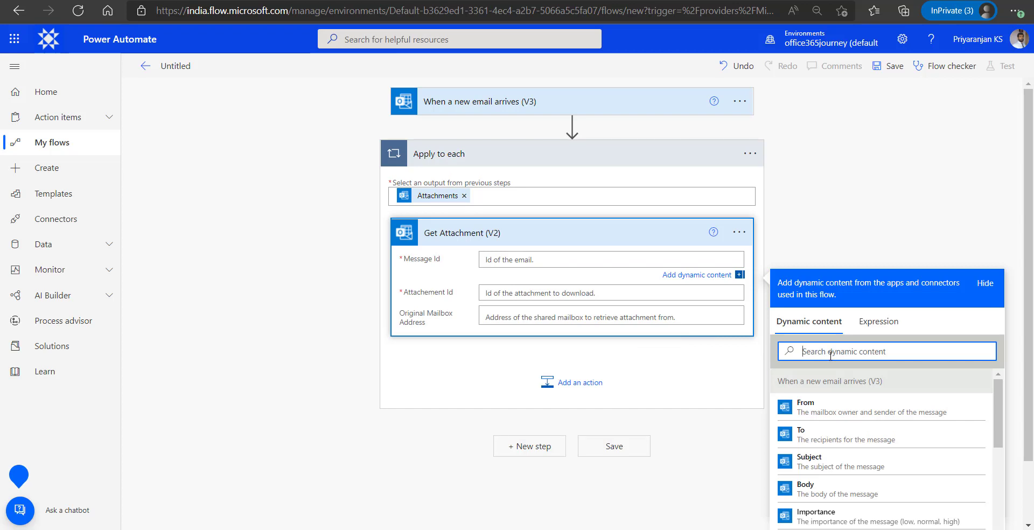
type("id")
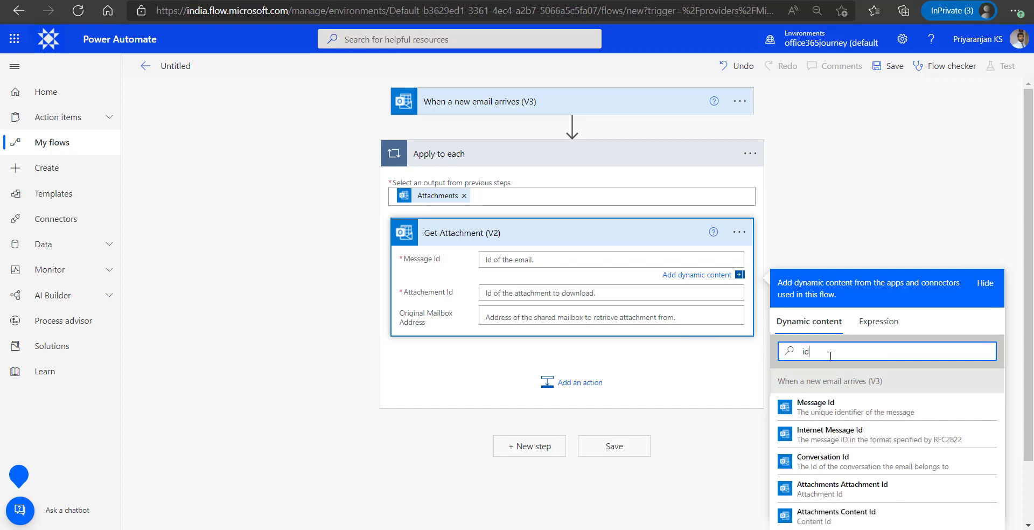
left_click(816, 407)
left_click(565, 297)
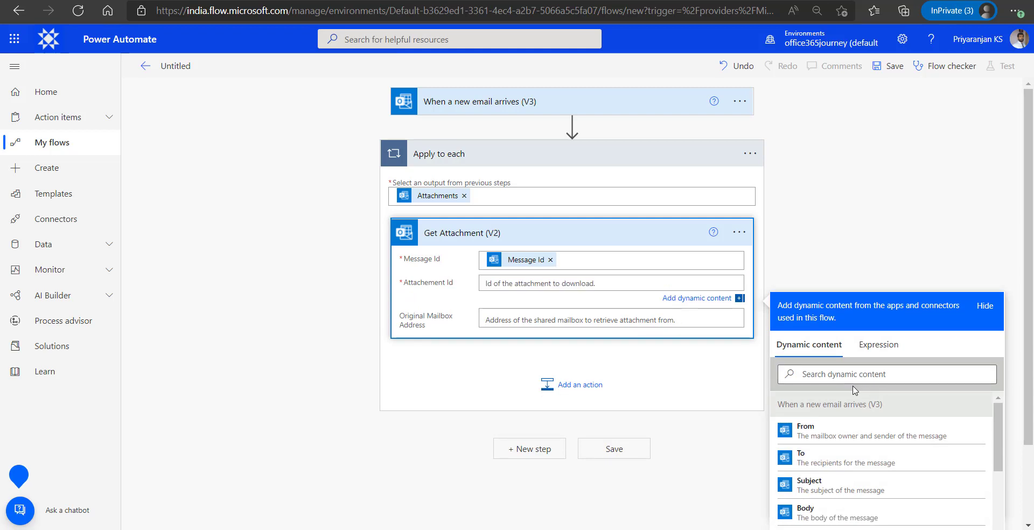
left_click(855, 375)
type("attach")
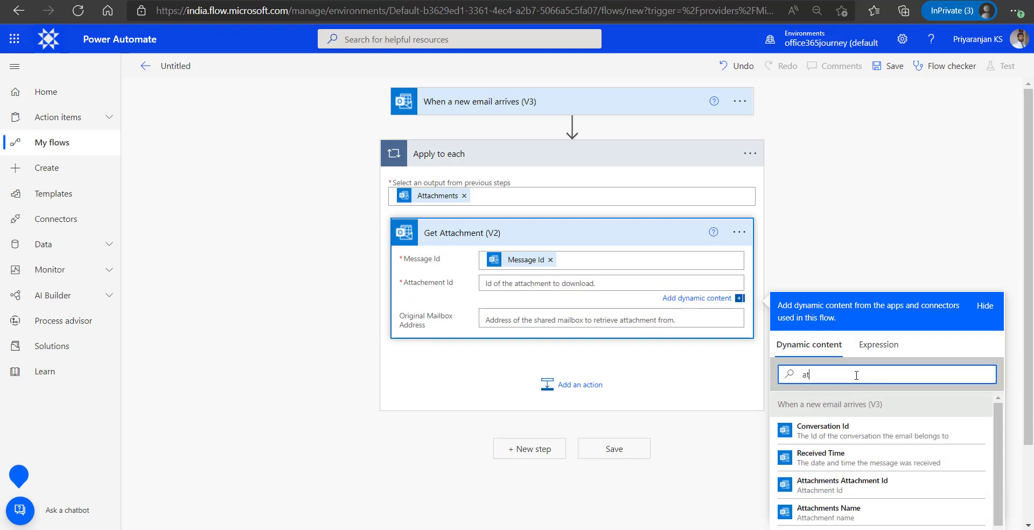
left_click(841, 430)
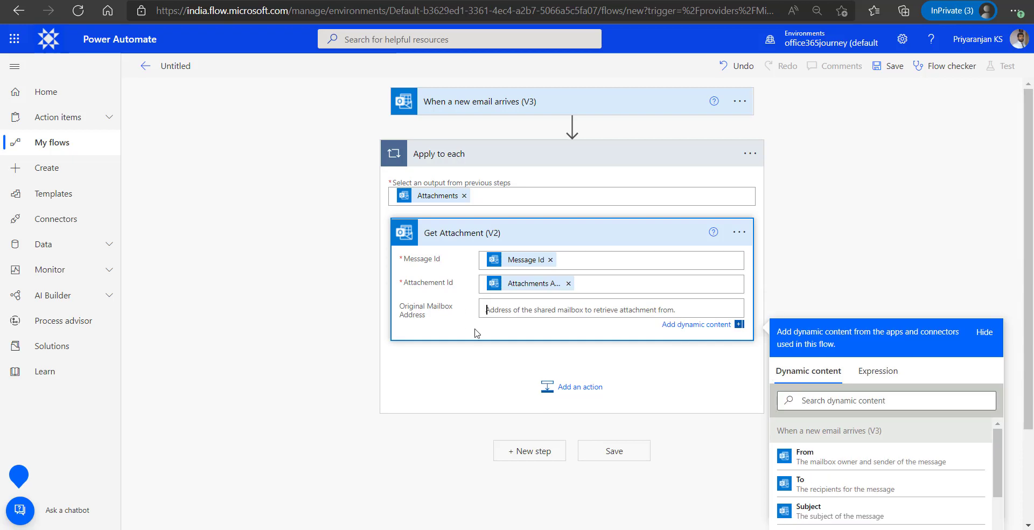
Add the 'Recognize text in an image or a PDF document' action inside the loop
left_click(549, 387)
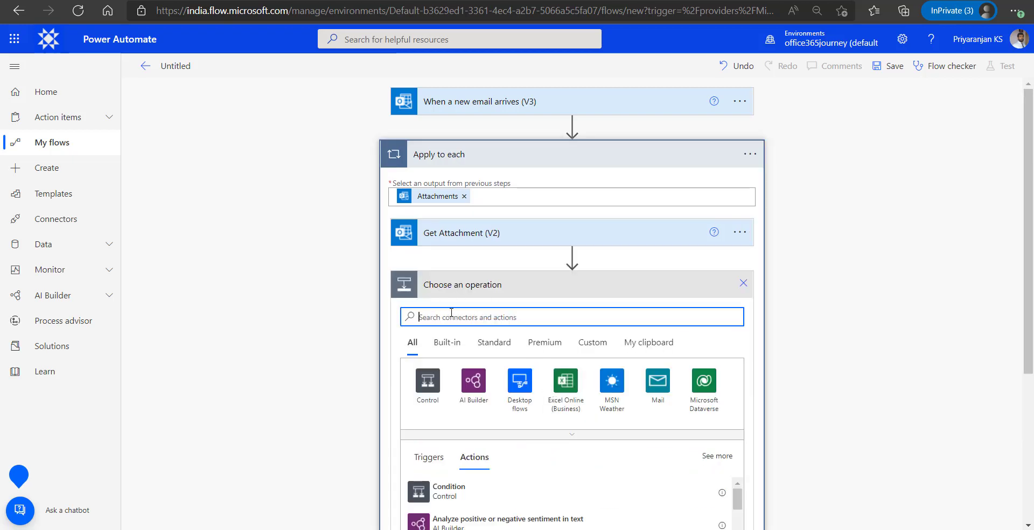
type("Re")
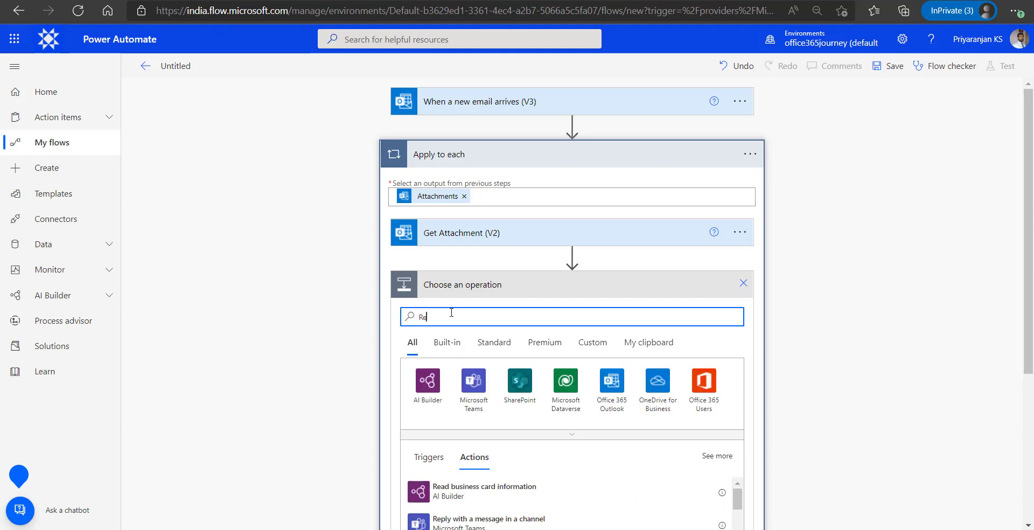
type("cog")
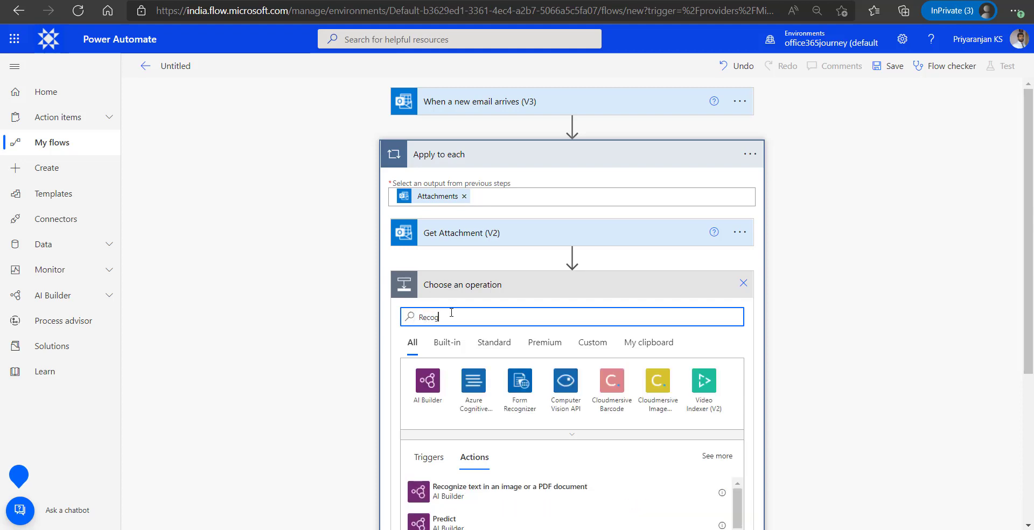
left_click(478, 487)
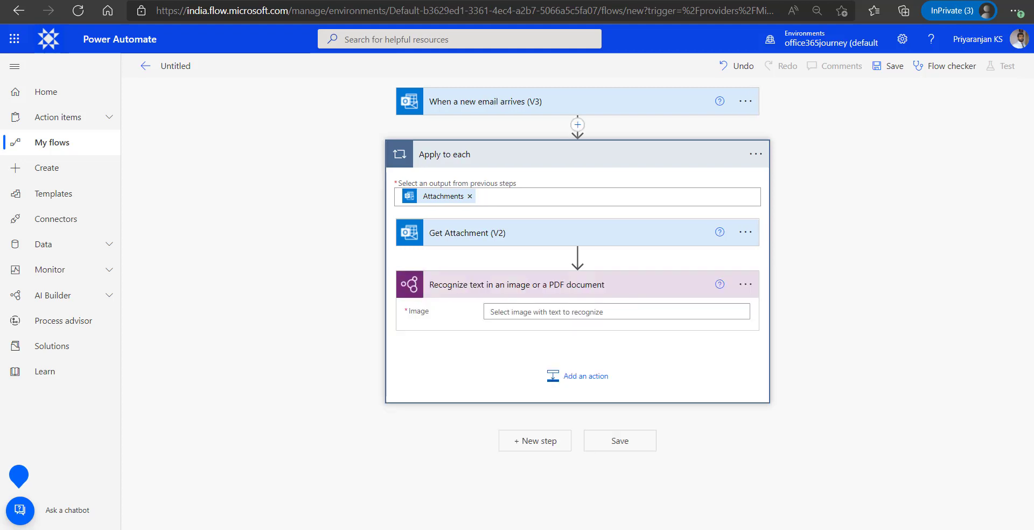
Fill the Recognize text Image field with Content Bytes from Get Attachment (V2)
left_click(540, 310)
left_click(887, 404)
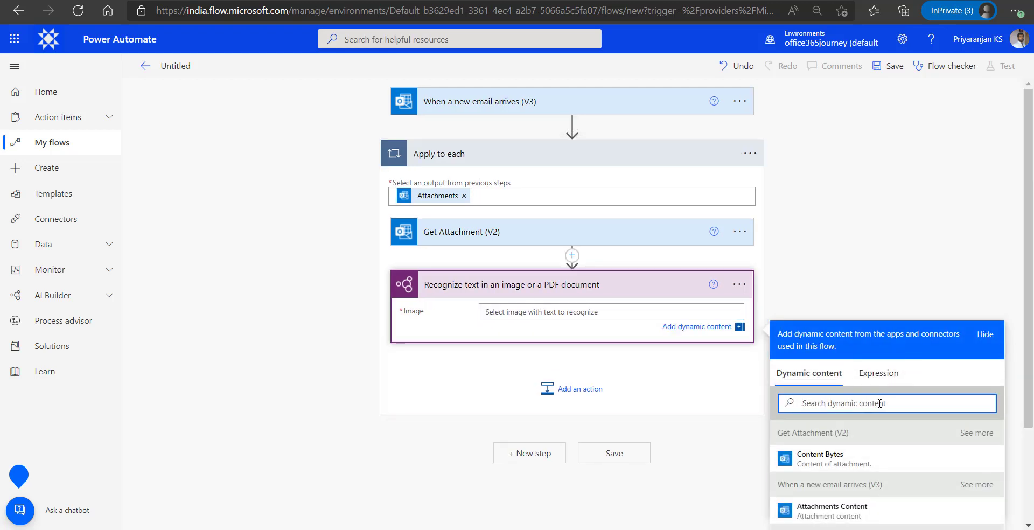
type("conten")
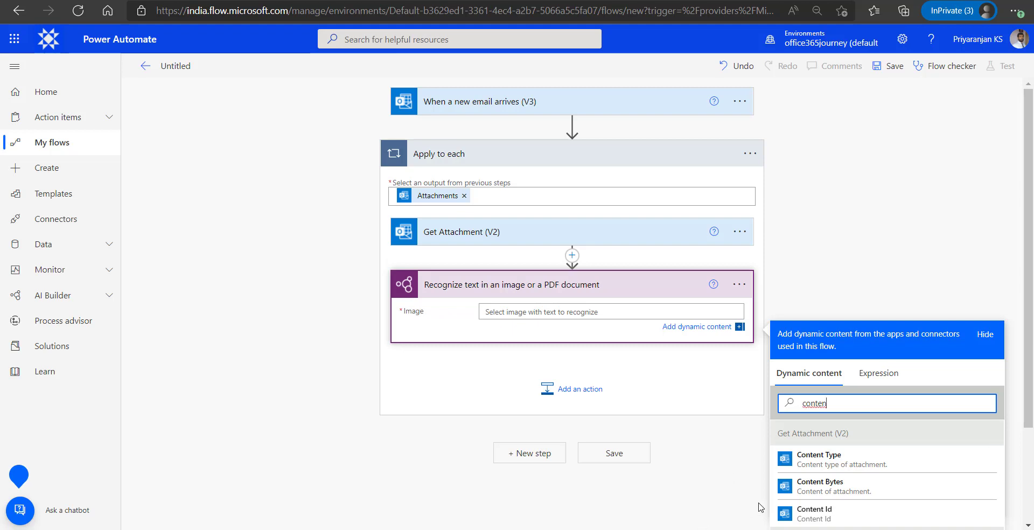
left_click(793, 483)
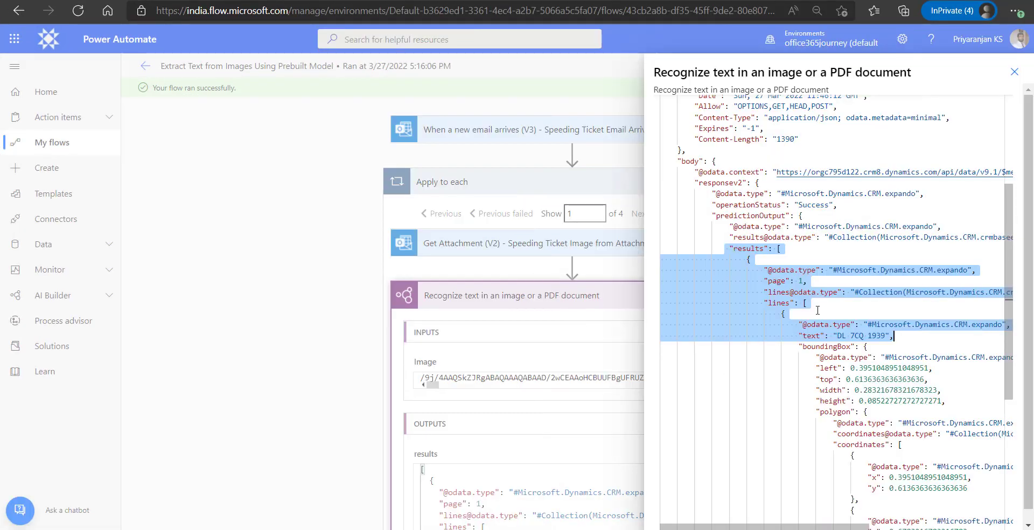
left_click(750, 259)
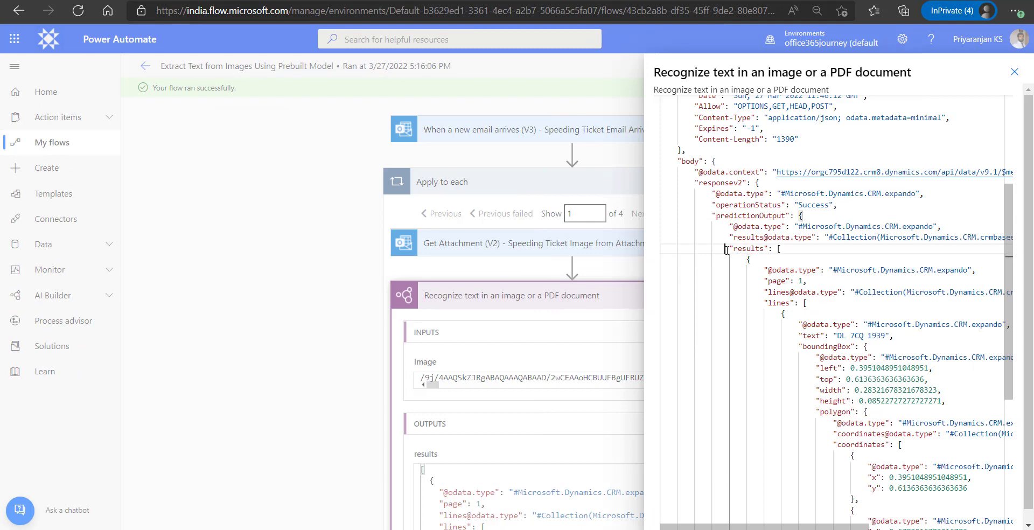
left_click_drag(727, 251, 825, 304)
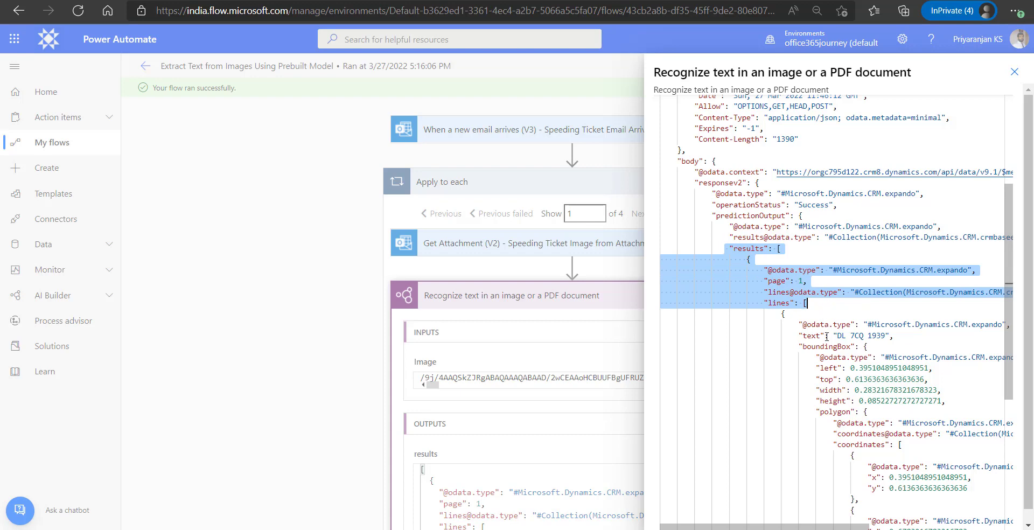
left_click_drag(799, 337, 902, 333)
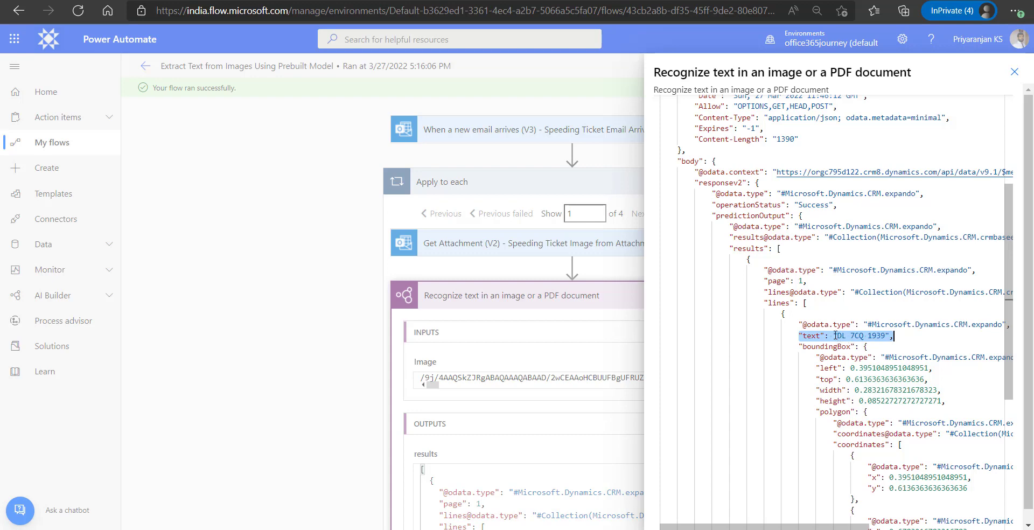
left_click(730, 249)
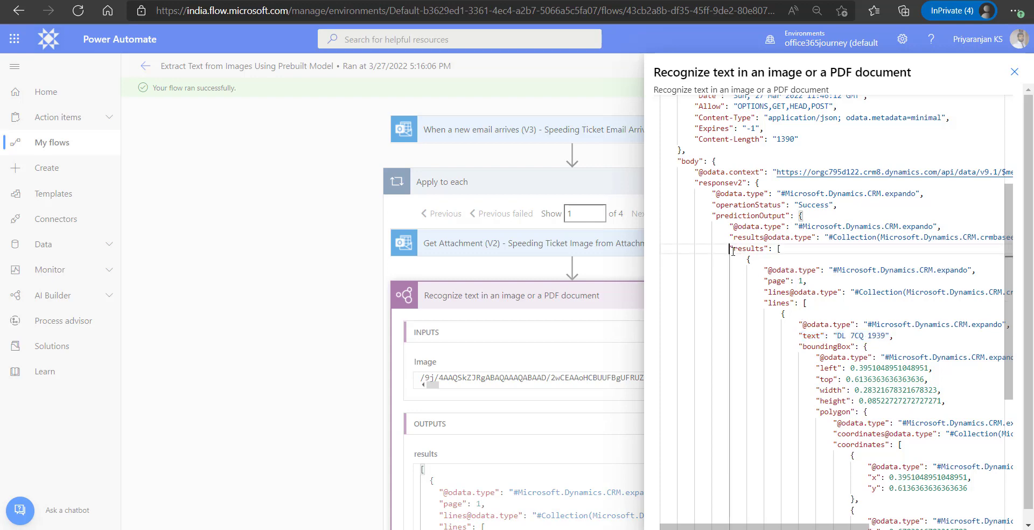
left_click_drag(732, 251, 908, 334)
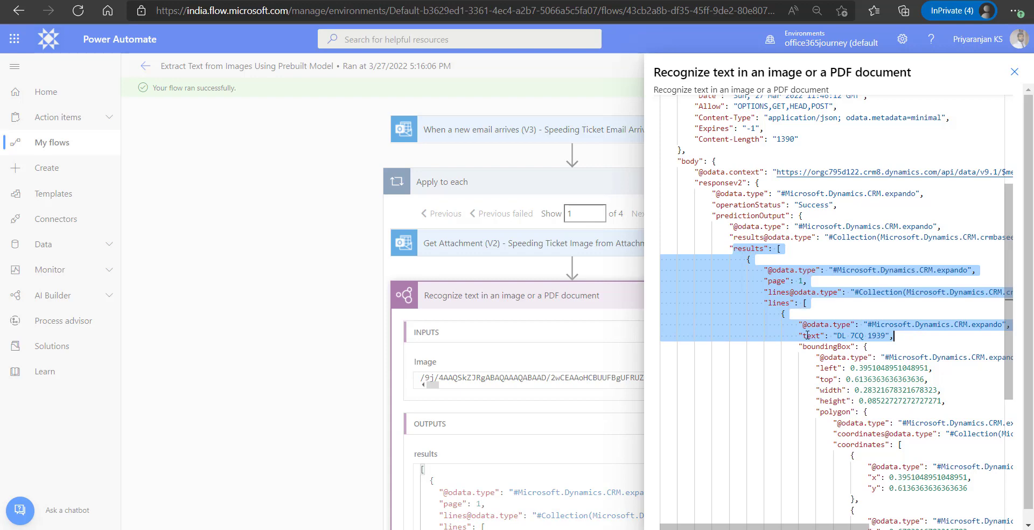
left_click_drag(800, 335, 897, 334)
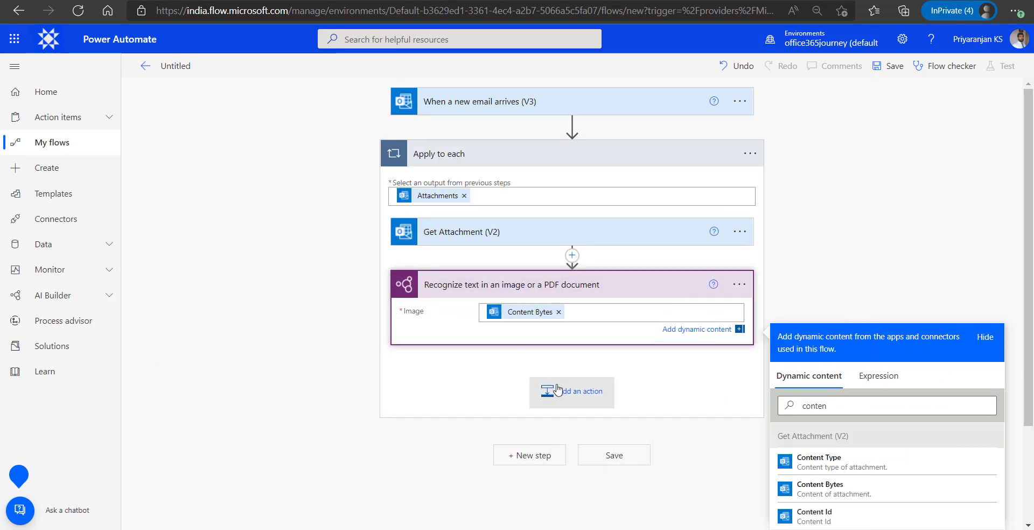
Add a Data Operation Compose action inside the loop
left_click(558, 390)
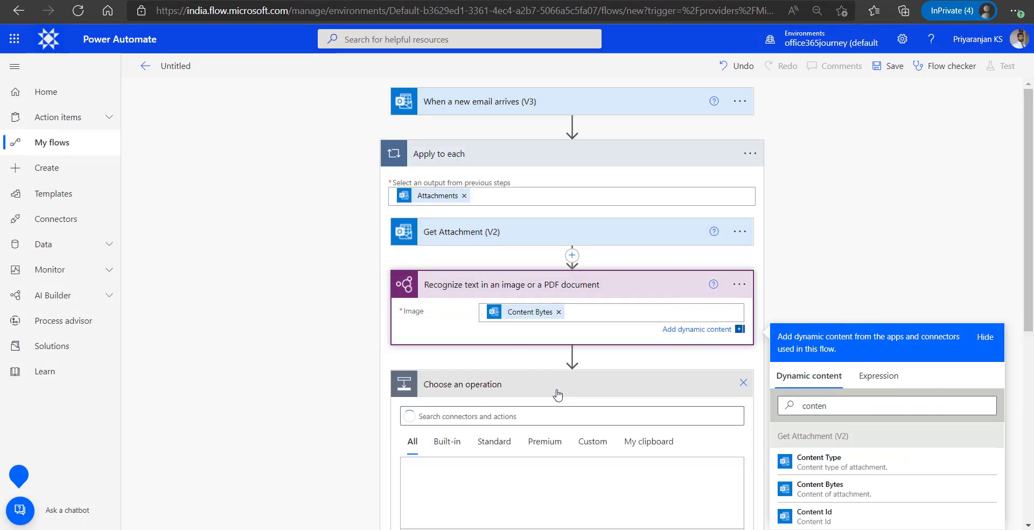
type("compose")
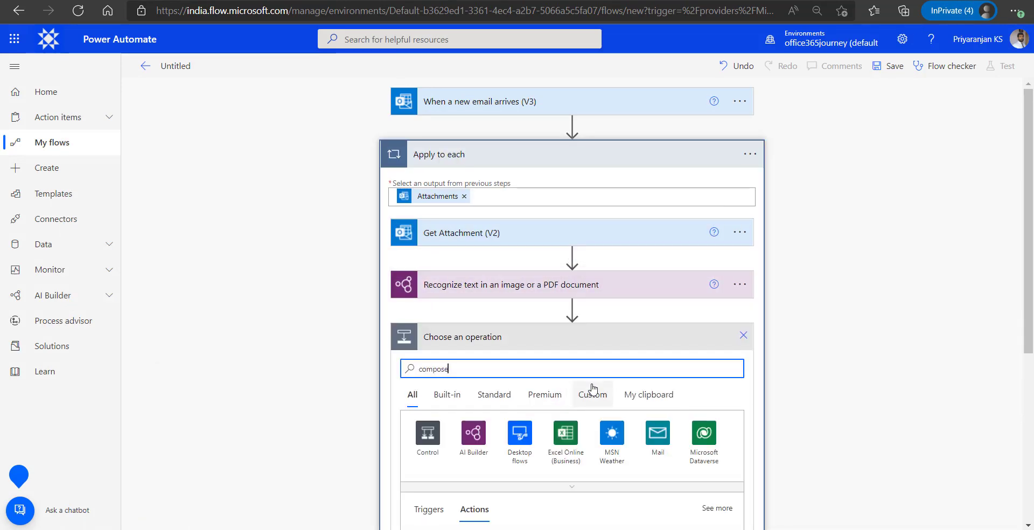
left_click(426, 432)
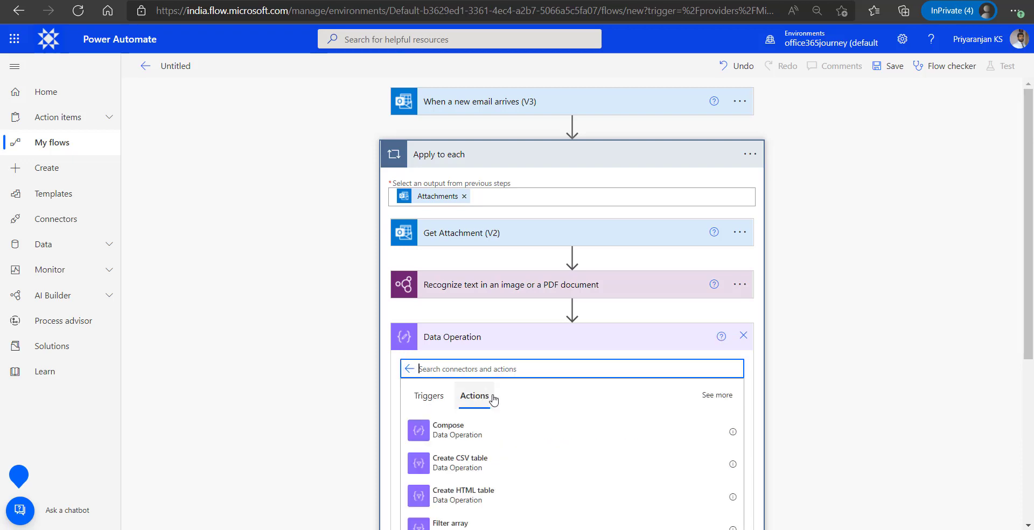
left_click(458, 429)
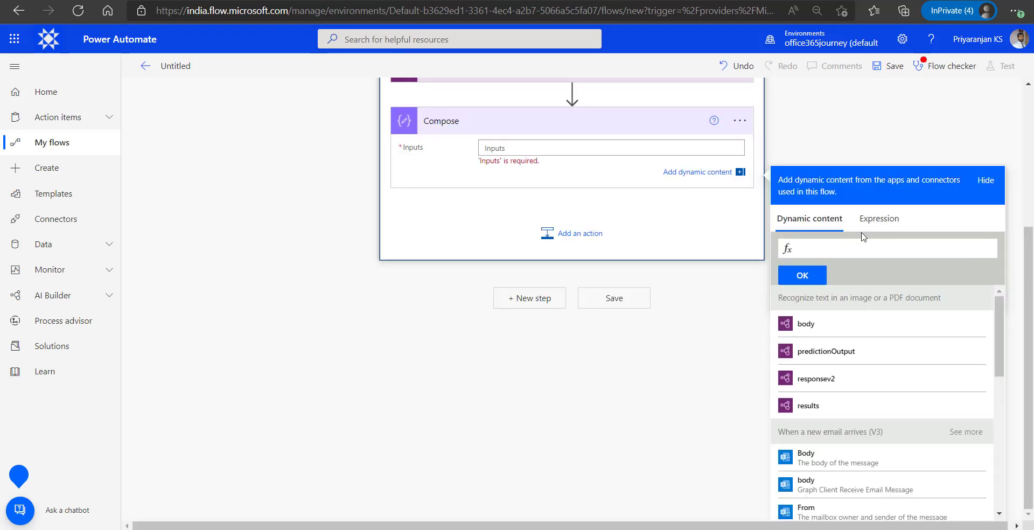
Set the Compose input to an expression returning results[0] lines[0] text from Recognize text
left_click(878, 219)
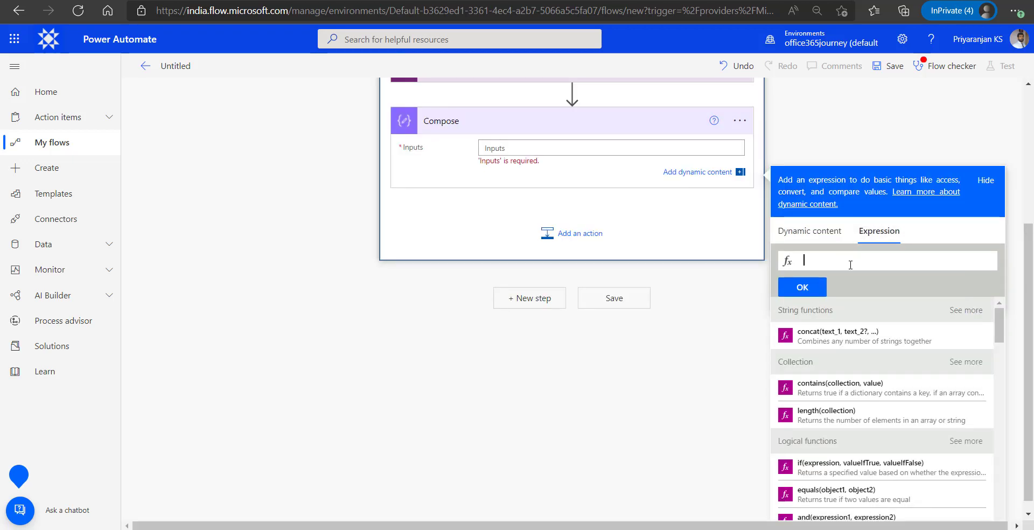
left_click(850, 264)
type("base")
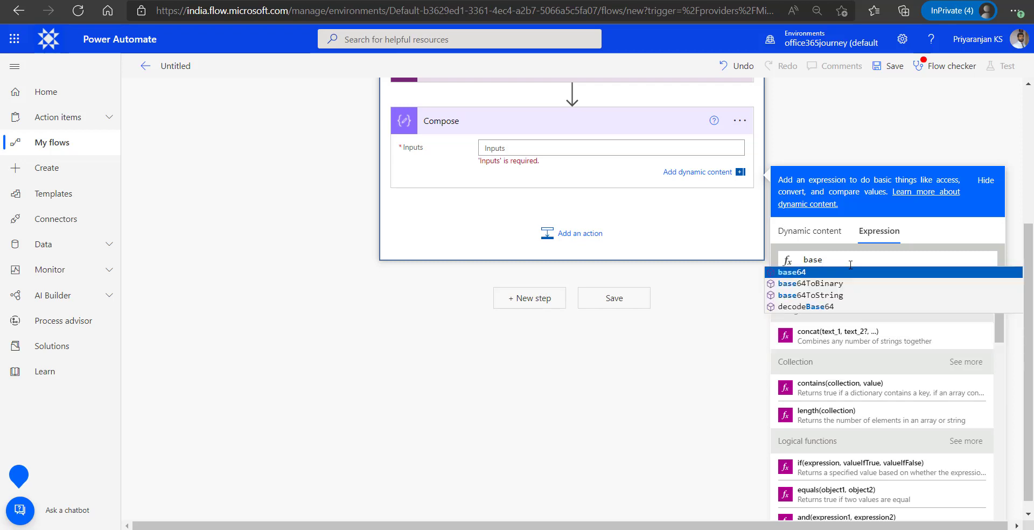
type("64(")
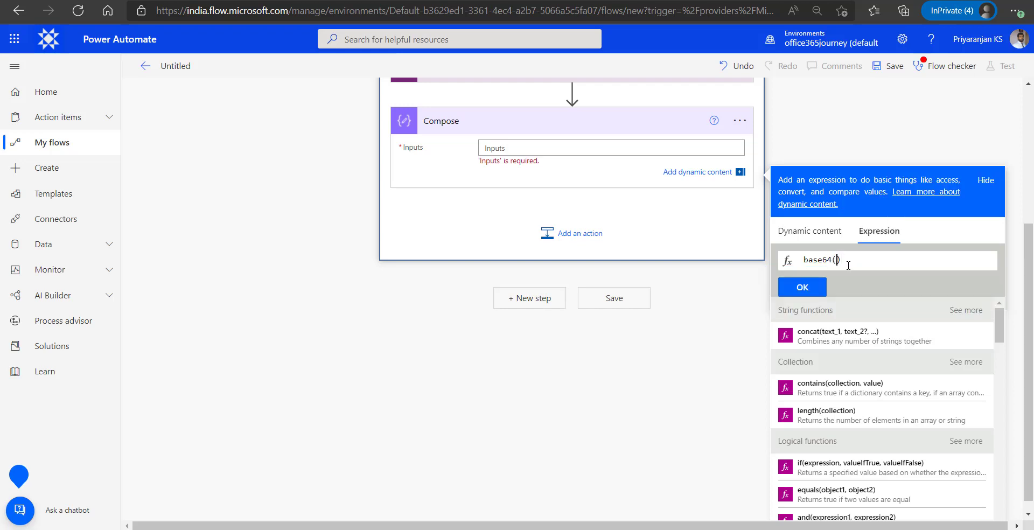
left_click(809, 237)
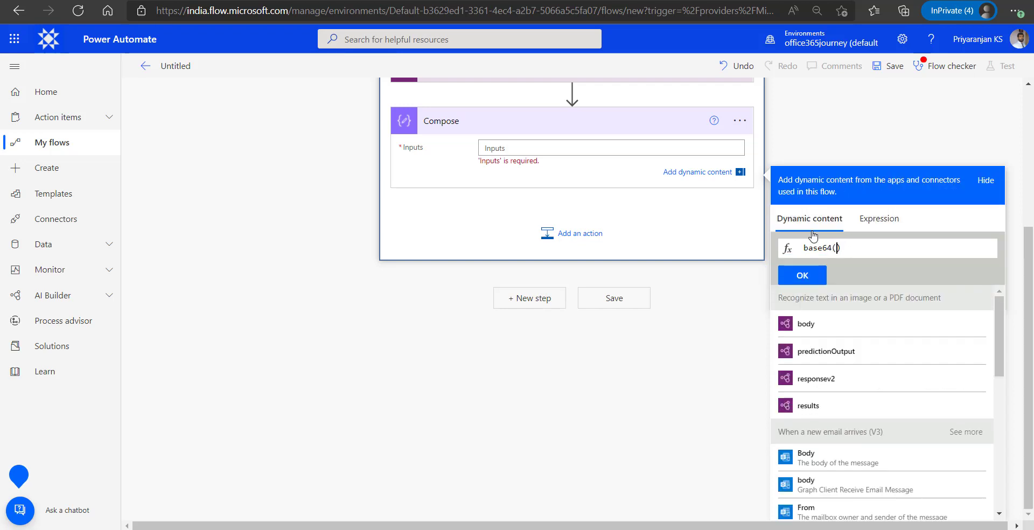
left_click(807, 407)
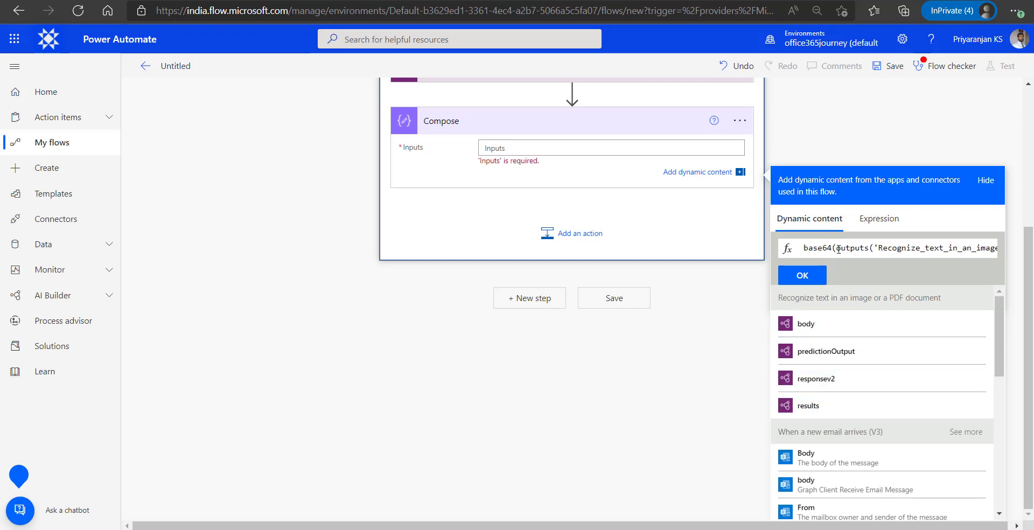
left_click_drag(838, 248, 800, 248)
key("BackSpace")
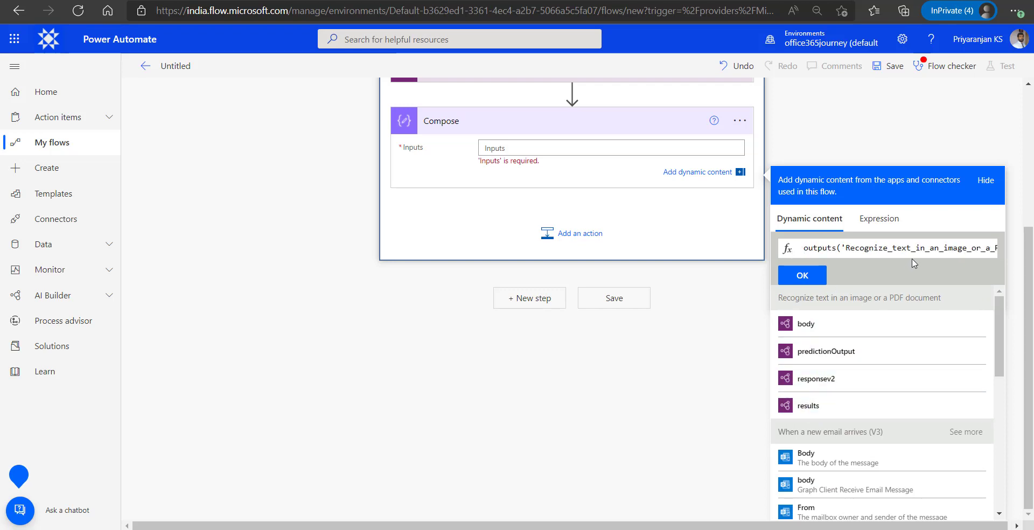
key("End")
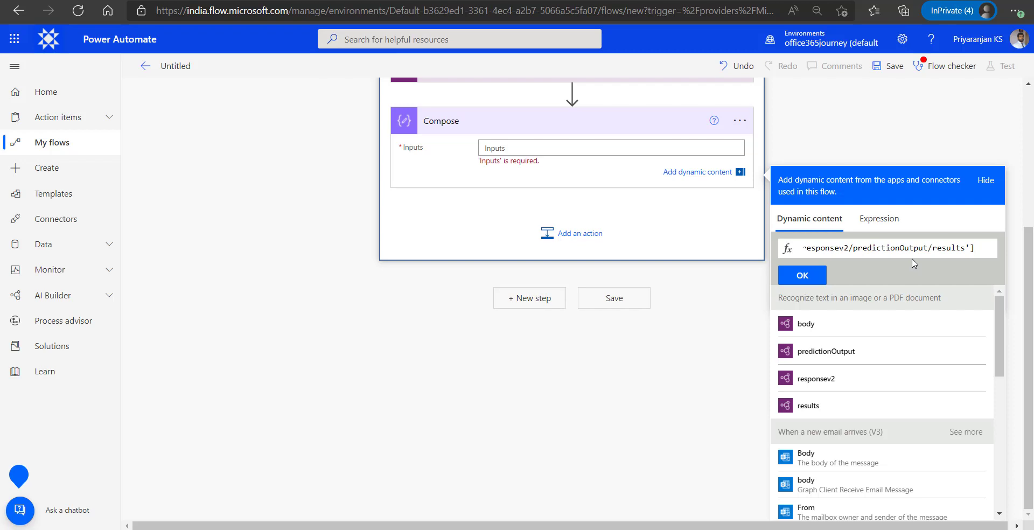
type("[0]?['lines'][0]?['text']")
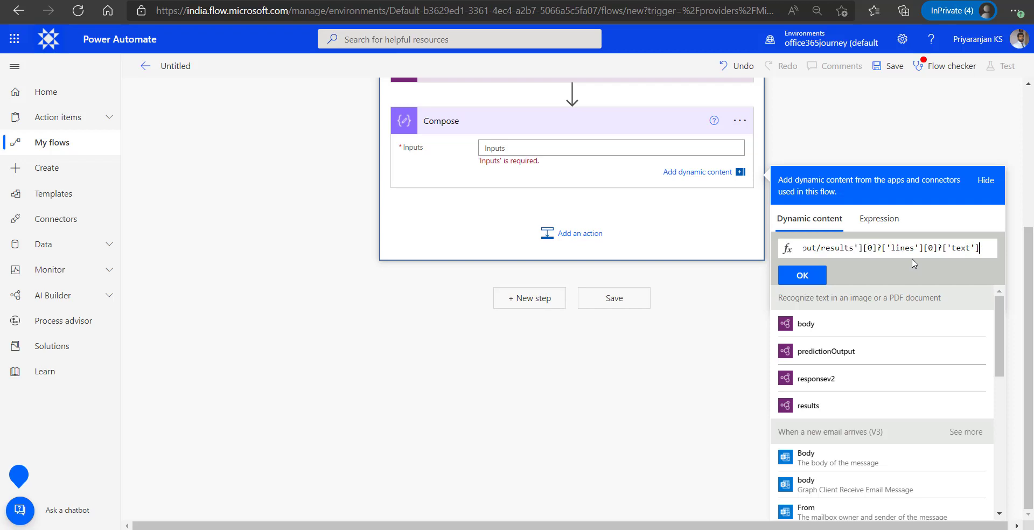
left_click(855, 249)
left_click(802, 275)
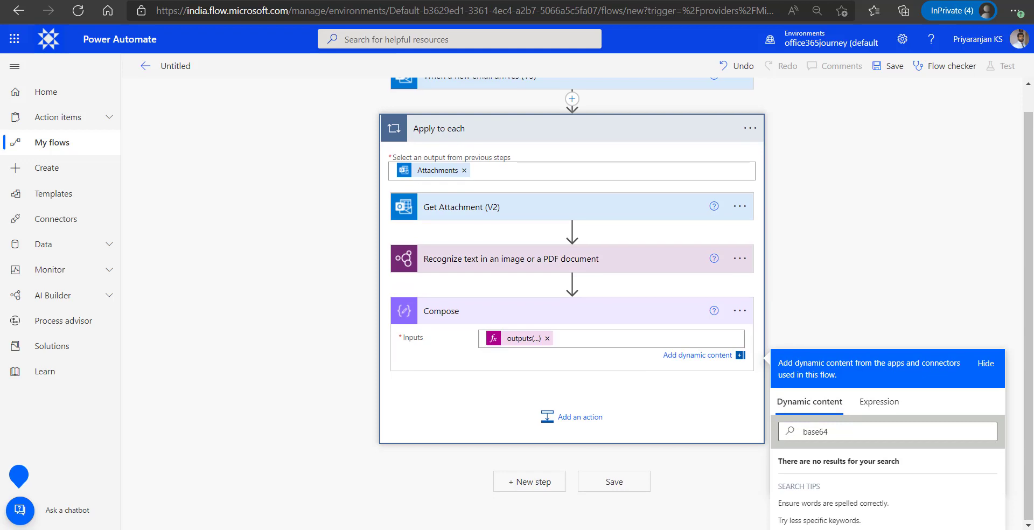
Add a SharePoint Create item action for the Communication site's Speeding Tickets list
left_click(538, 429)
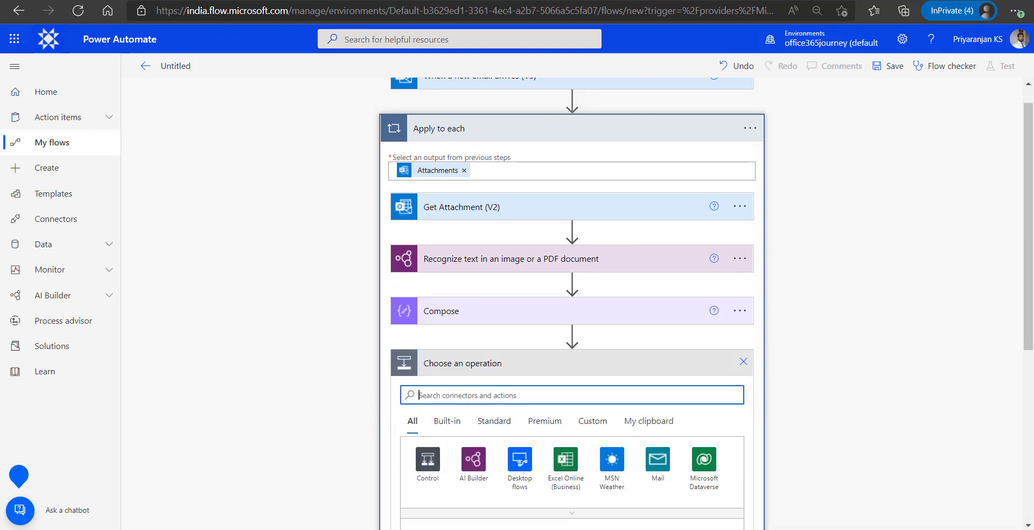
type("Create item")
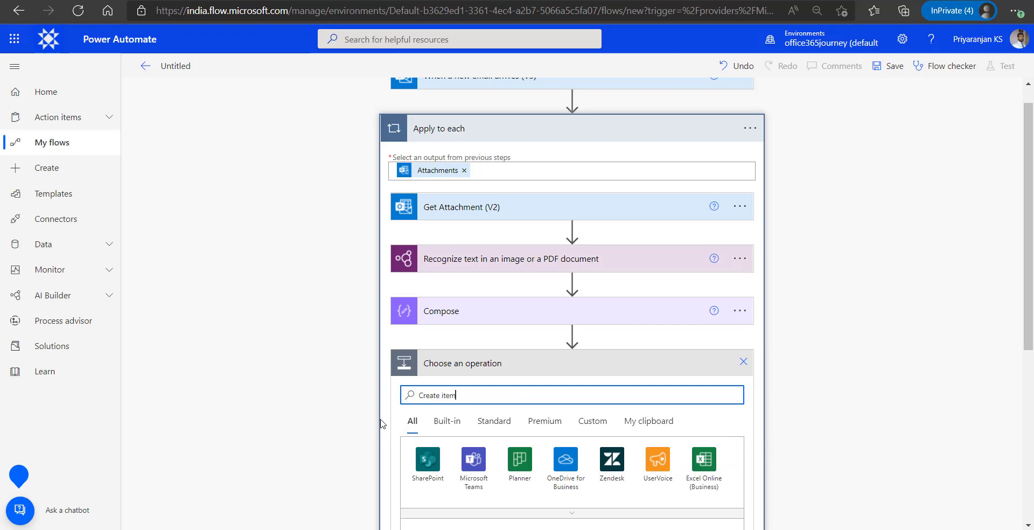
scroll(420, 435, "down", 6)
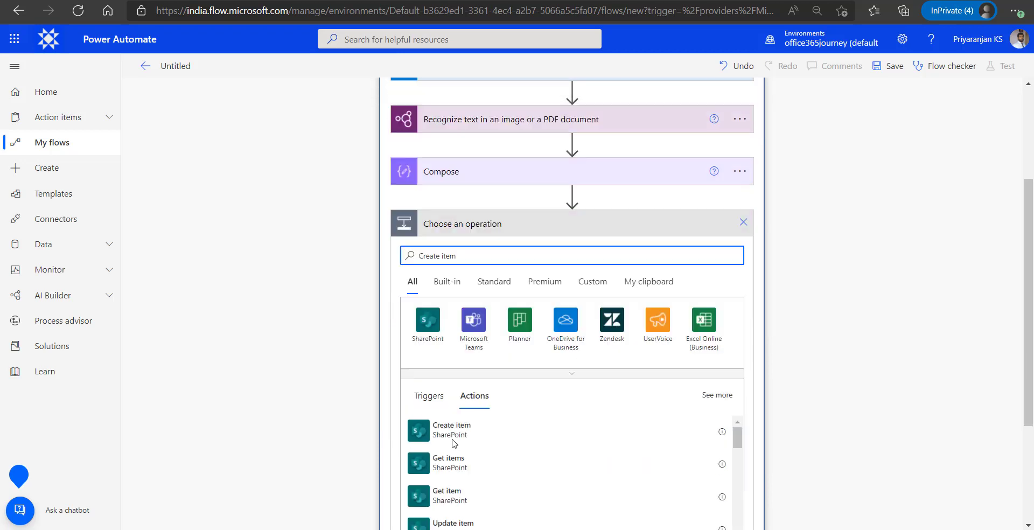
left_click(538, 259)
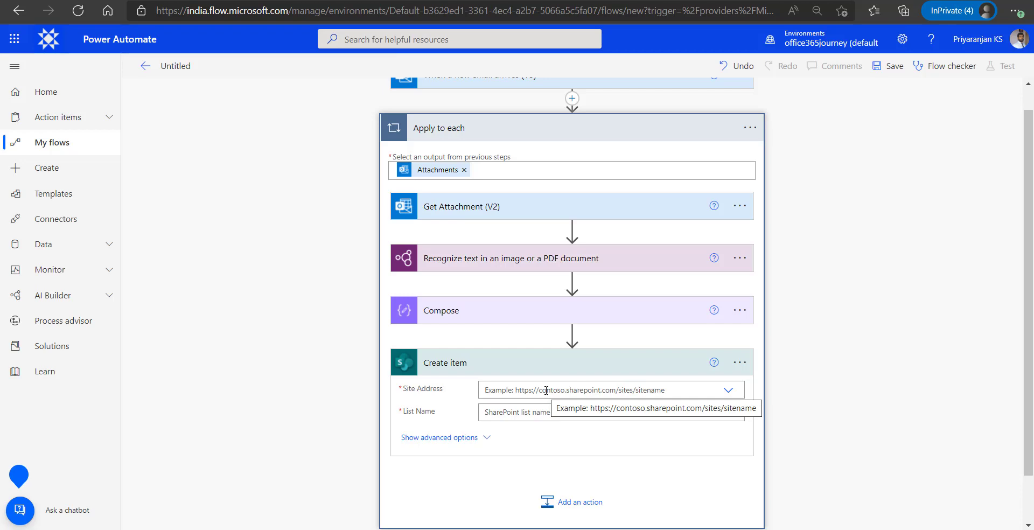
left_click(728, 390)
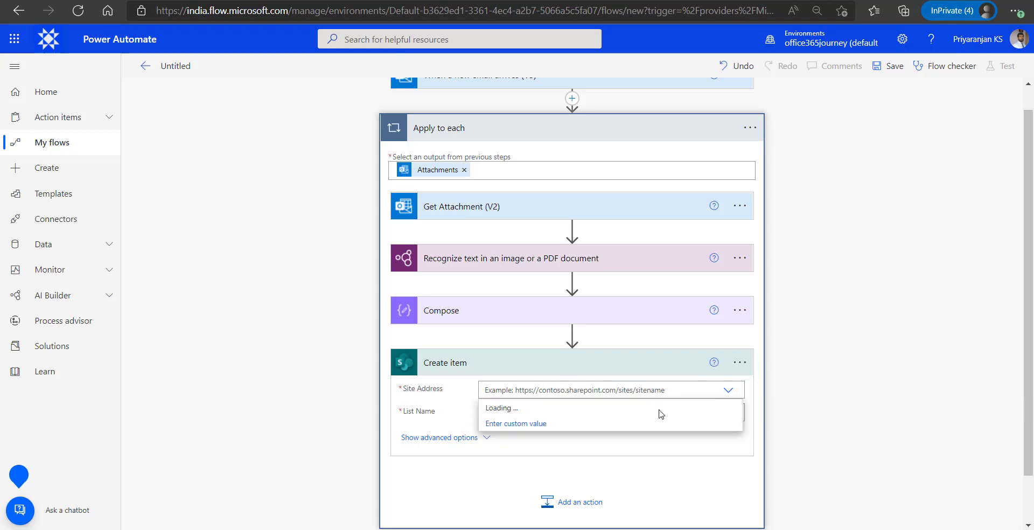
left_click(587, 420)
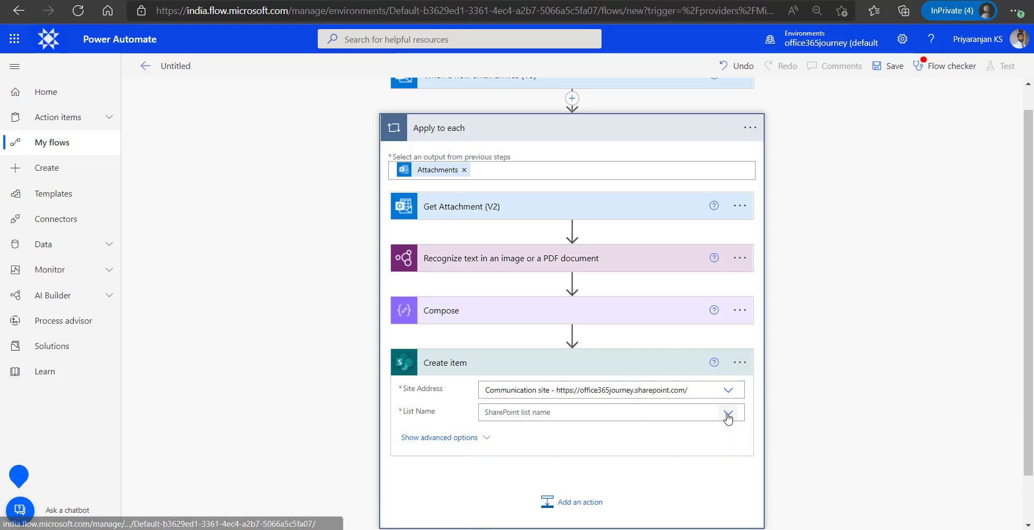
left_click(728, 414)
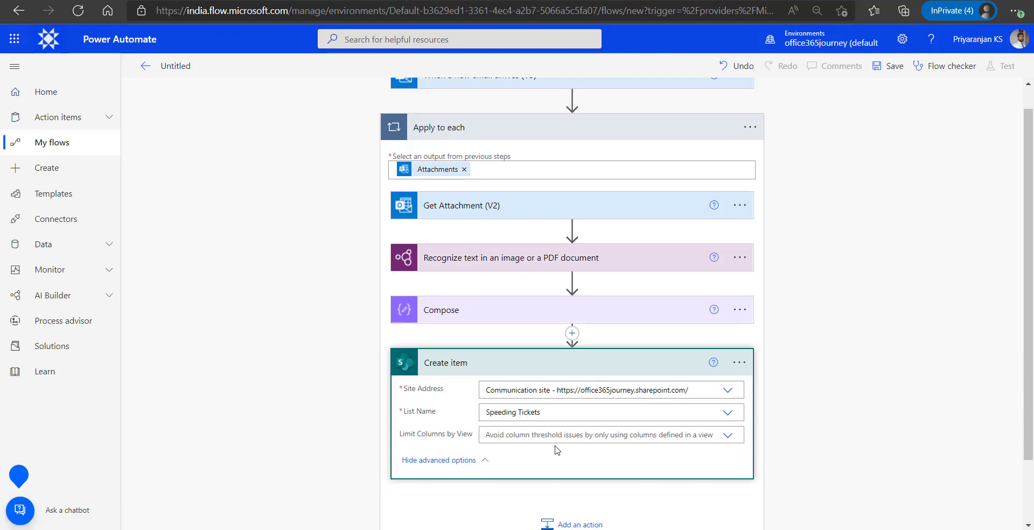
scroll(803, 417, "down", 3)
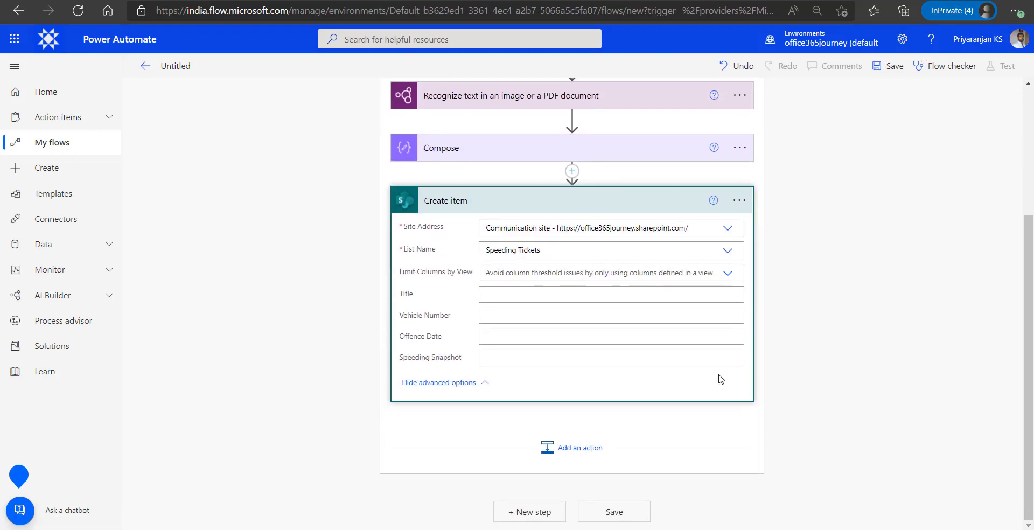
Map Title to the attachment Name and Vehicle Number to Compose Outputs, then save
left_click(496, 294)
left_click(864, 386)
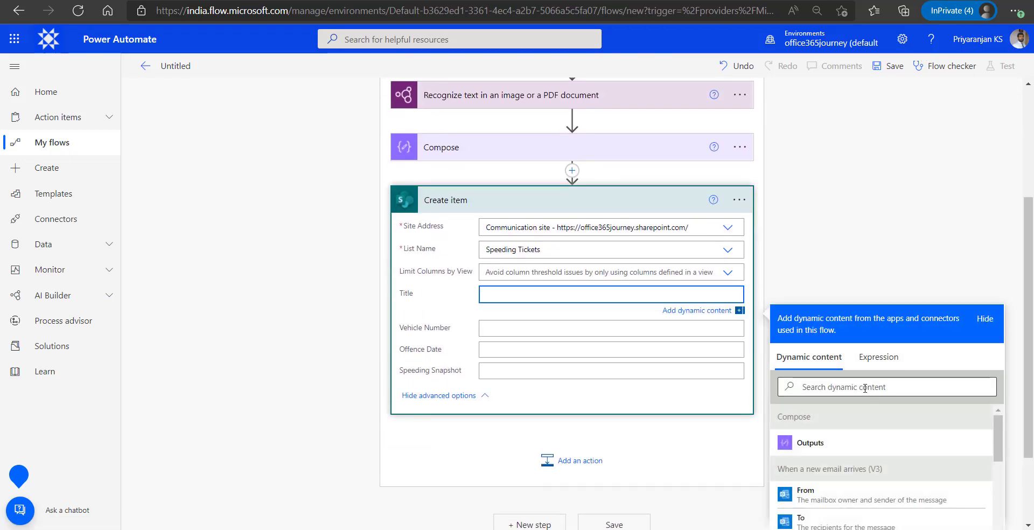
type("name")
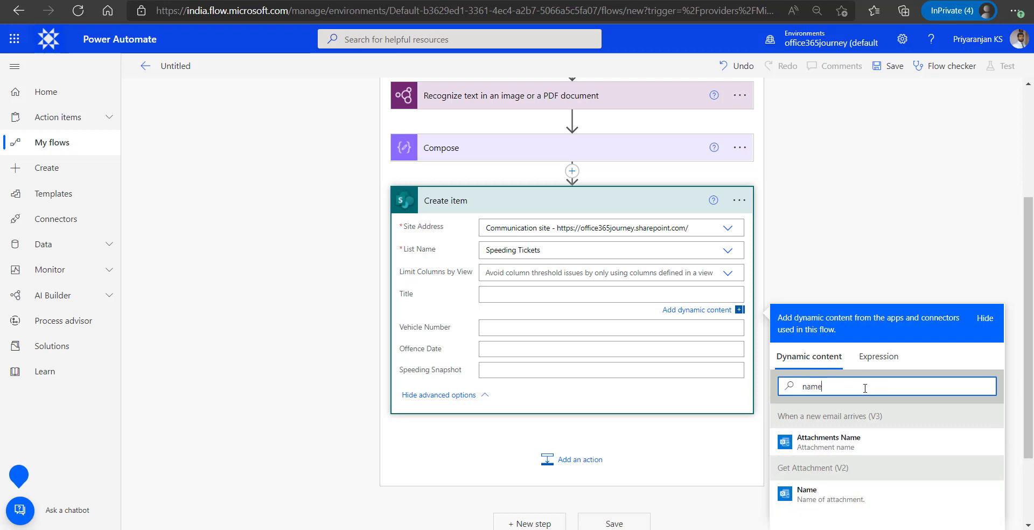
left_click(821, 490)
left_click(544, 331)
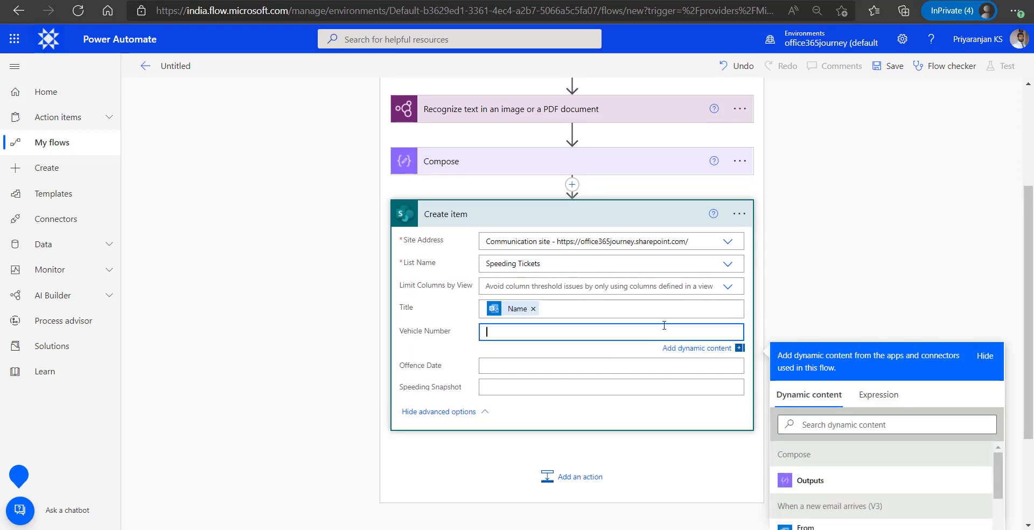
left_click(810, 480)
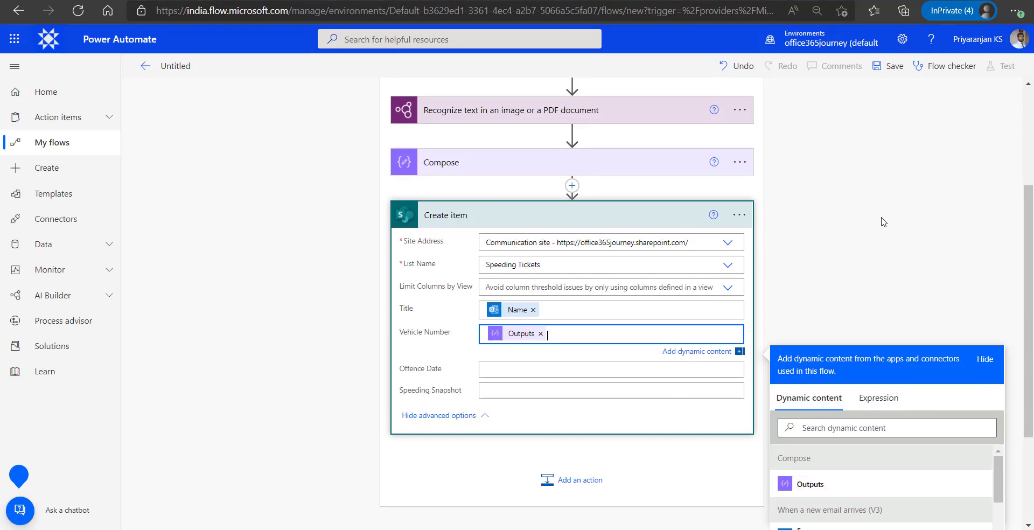
scroll(883, 221, "up", 3)
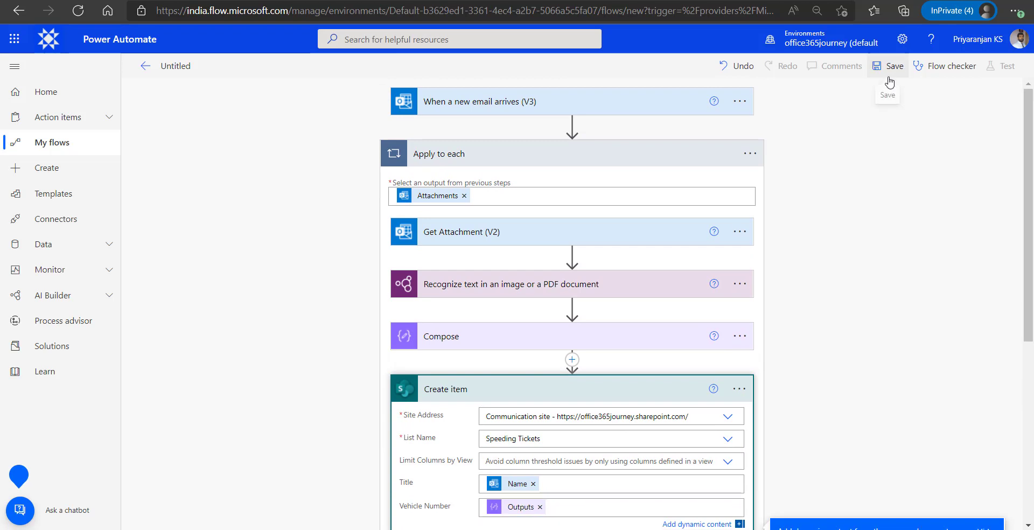
left_click(888, 80)
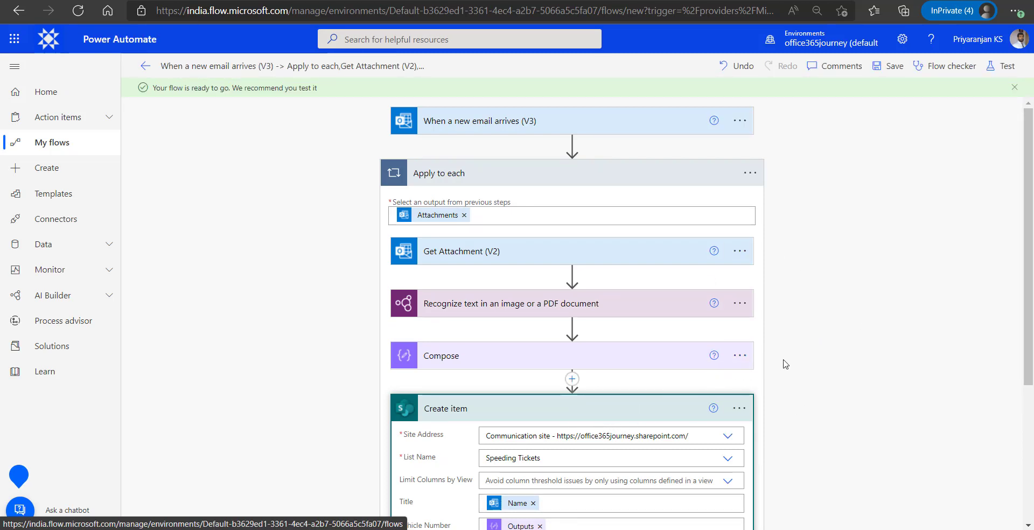
Forward the car-photo email to the flow's Microsoft 365 mailbox, picked from the suggestions
key("alt+Tab")
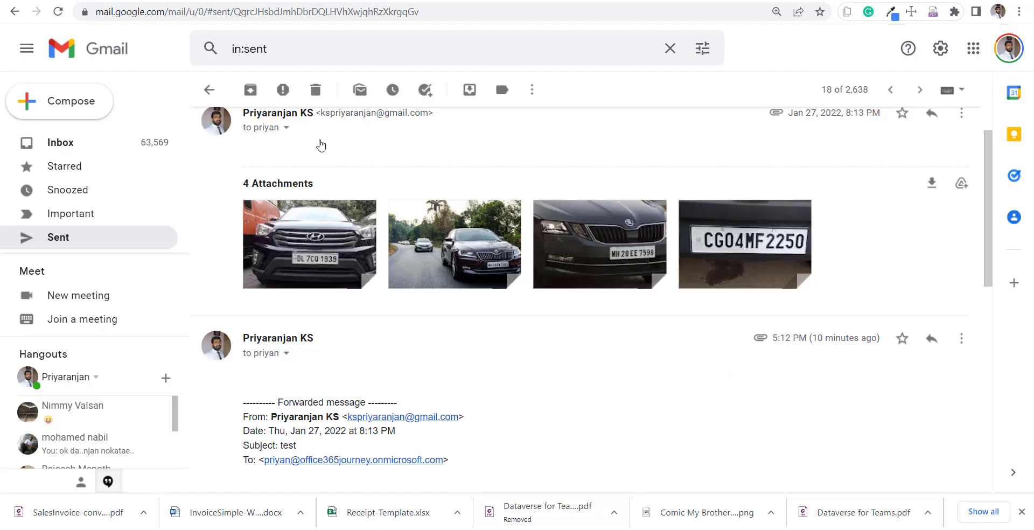
scroll(546, 426, "down", 6)
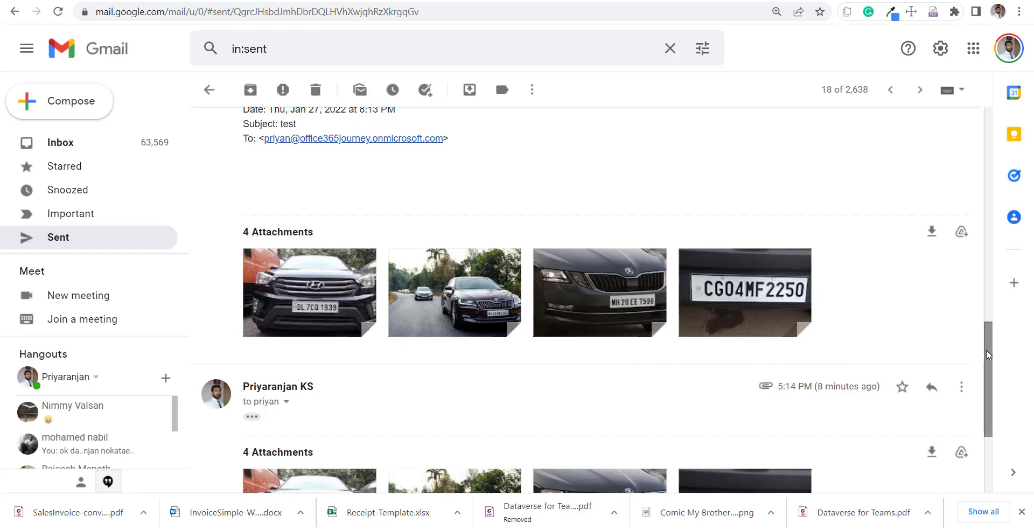
key("f")
left_click(482, 243)
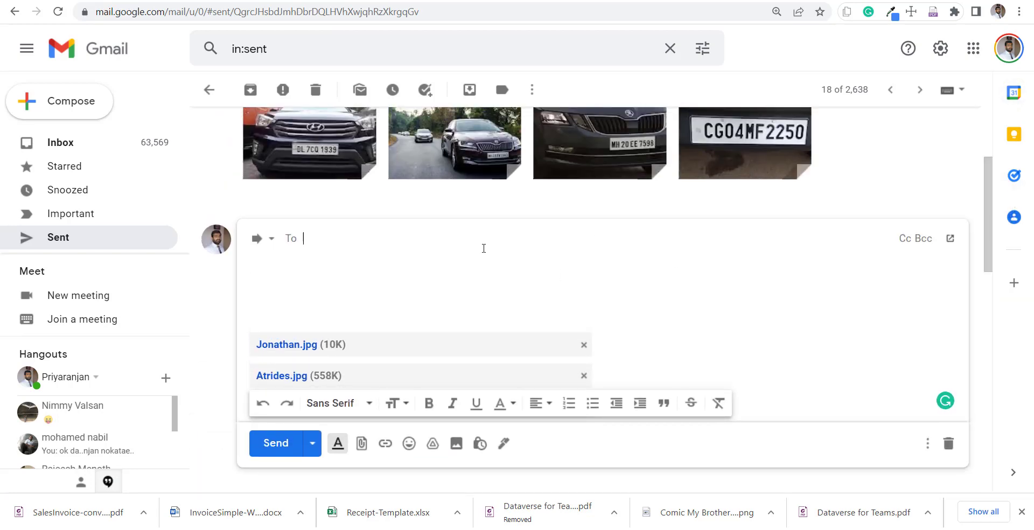
type("pru")
key("BackSpace")
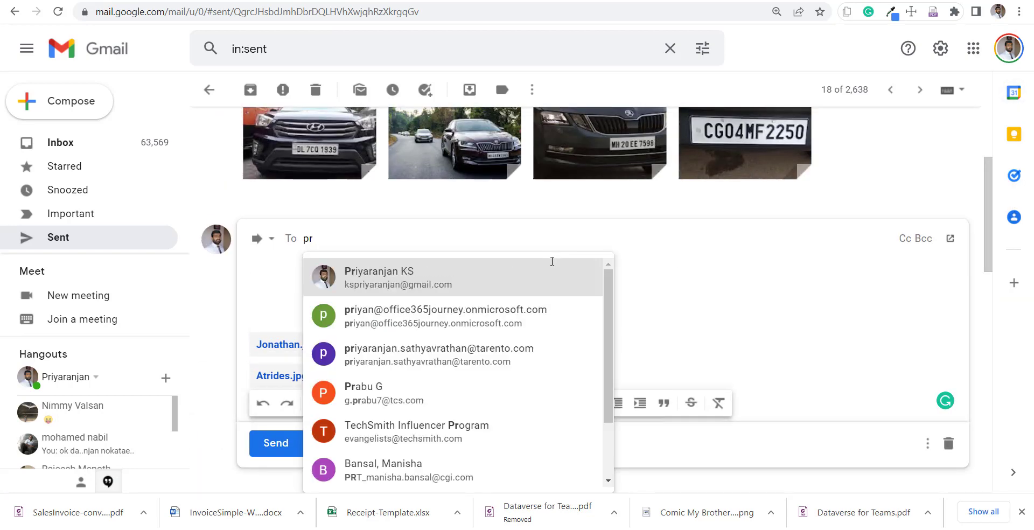
type("i")
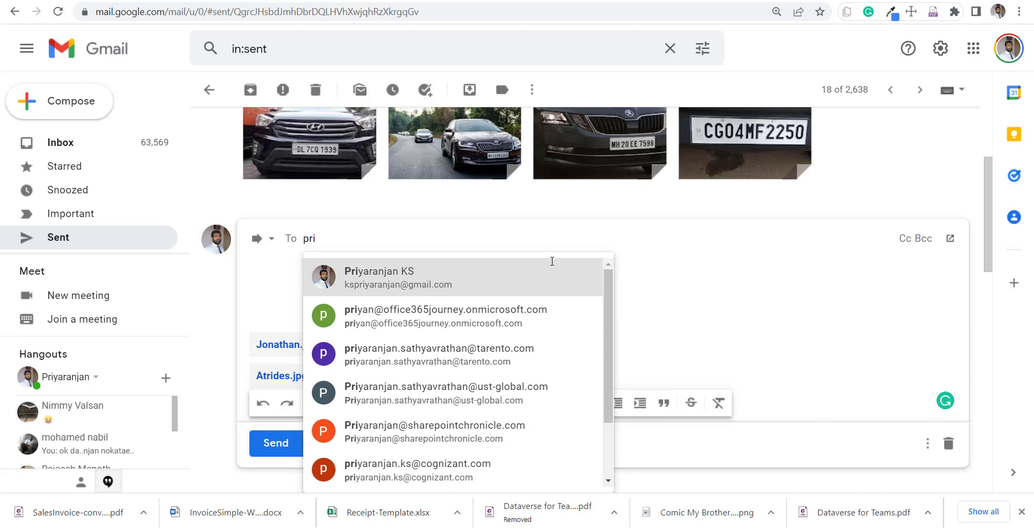
left_click(450, 312)
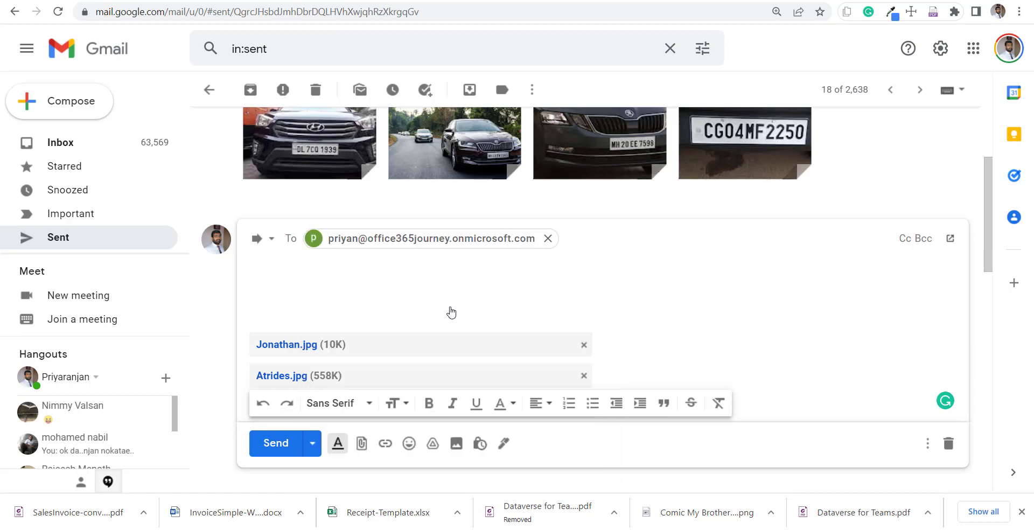
left_click(275, 443)
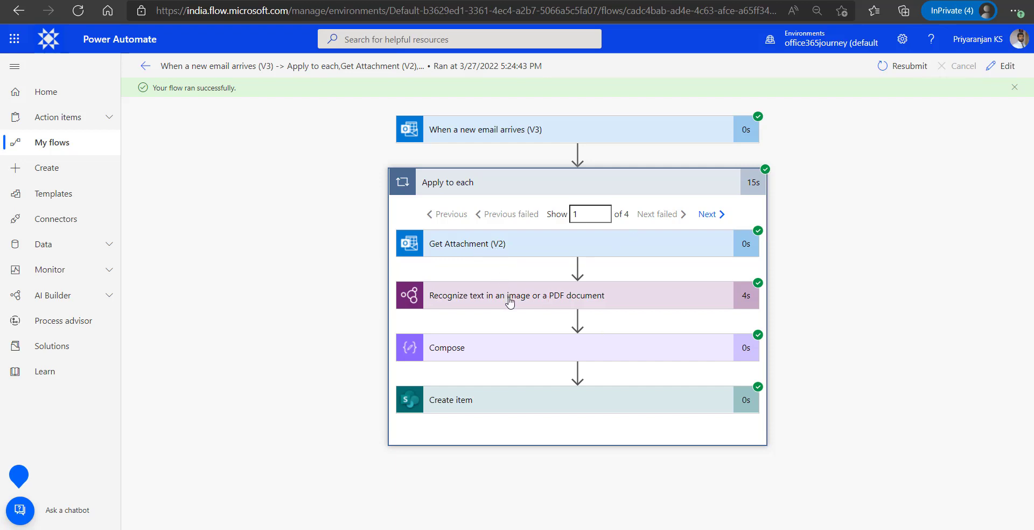
left_click(537, 300)
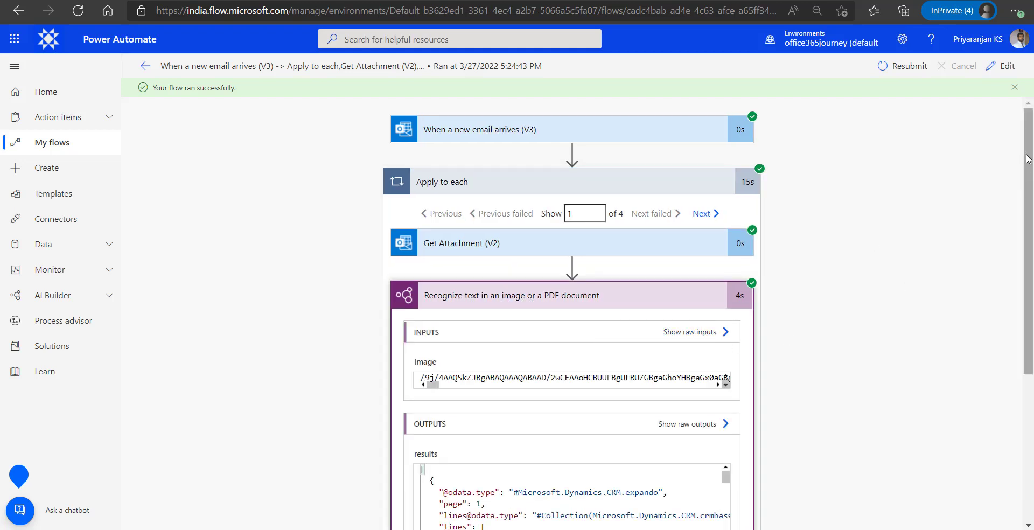
scroll(1003, 252, "down", 3)
left_click(675, 264)
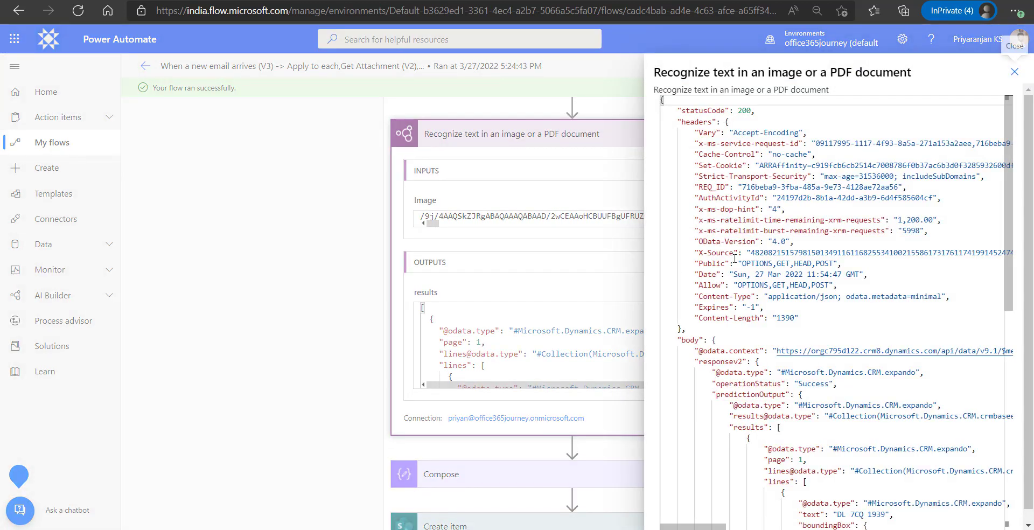
scroll(990, 234, "down", 4)
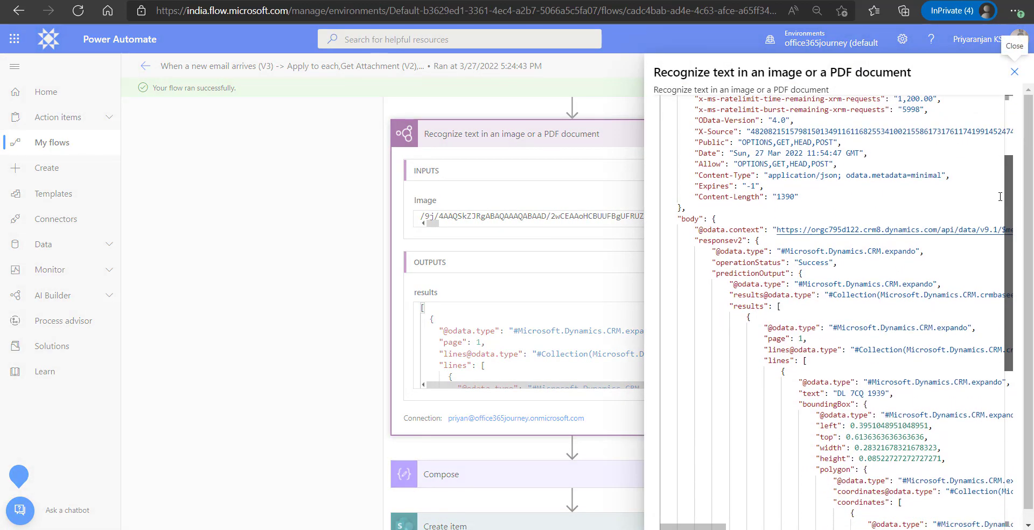
scroll(969, 234, "down", 1)
left_click_drag(730, 169, 775, 169)
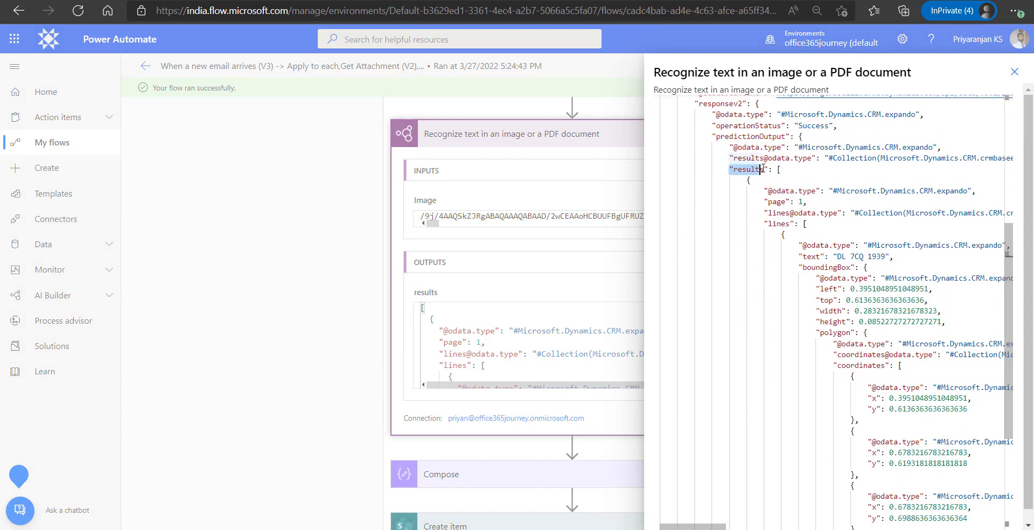
left_click_drag(762, 223, 811, 223)
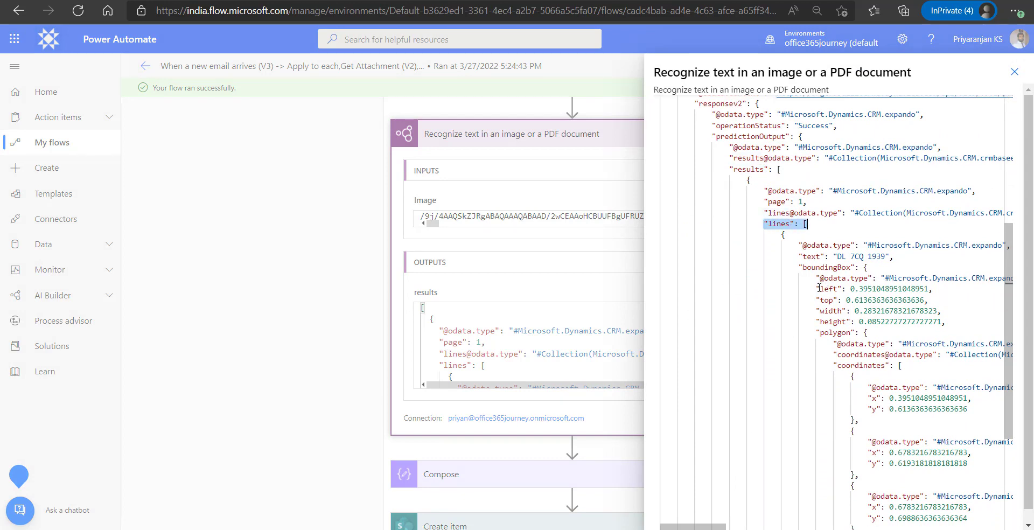
left_click_drag(800, 257, 912, 252)
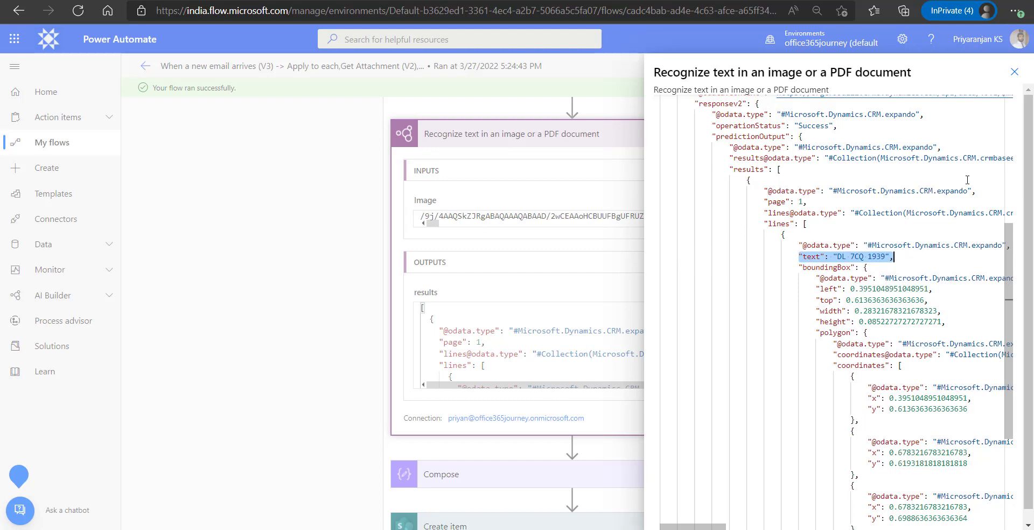
left_click(1014, 73)
Check the Compose outputs across iterations, confirming MH 20 DV 2363, then bring up the Speeding Tickets list
scroll(798, 363, "down", 4)
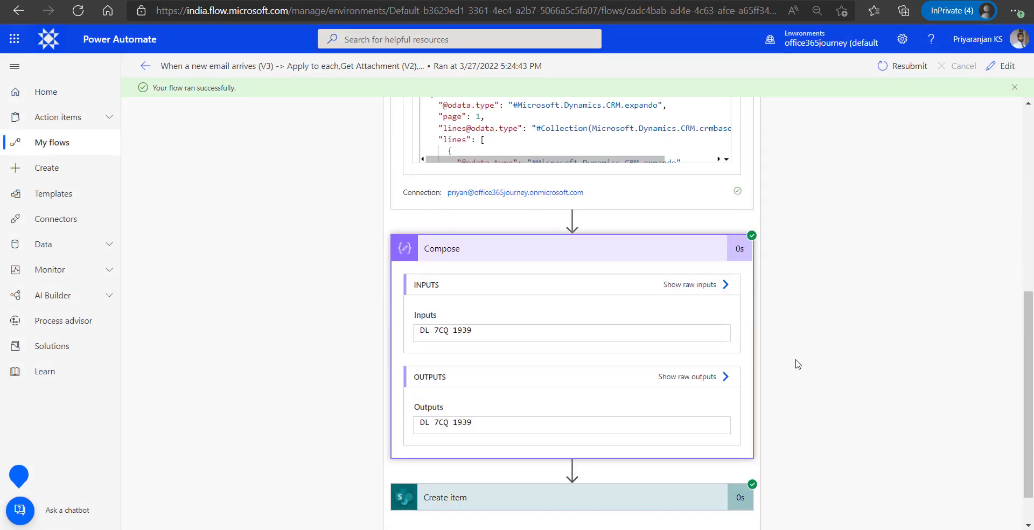
scroll(797, 364, "down", 1)
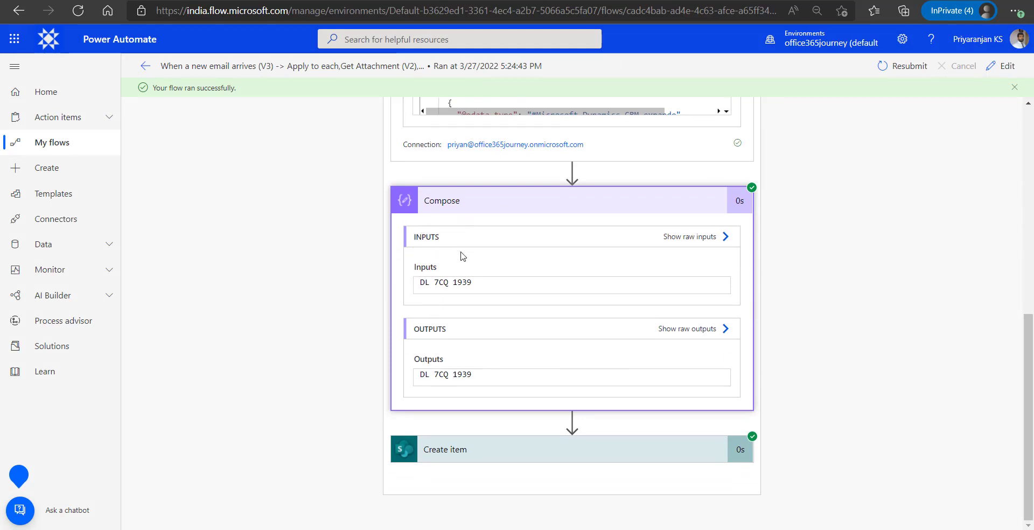
left_click_drag(473, 377, 388, 375)
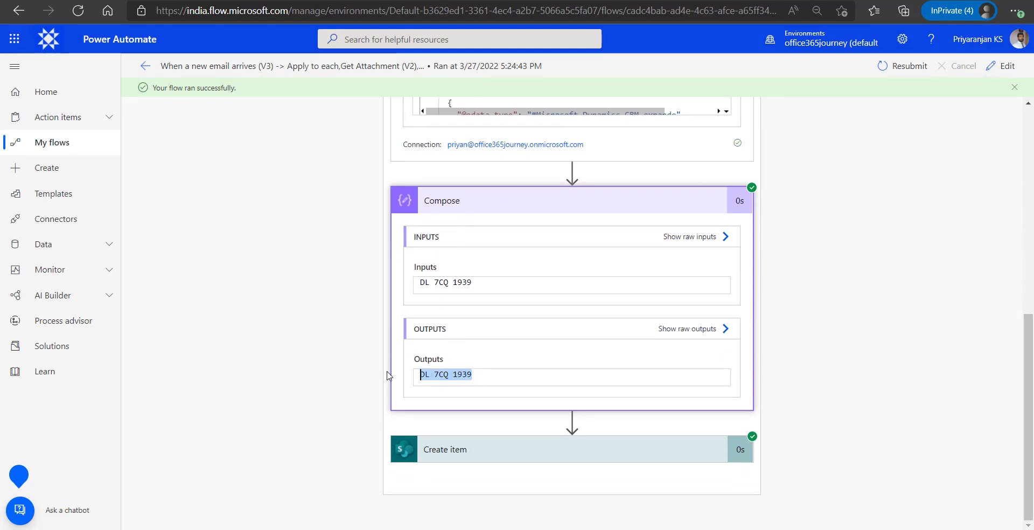
scroll(793, 341, "up", 6)
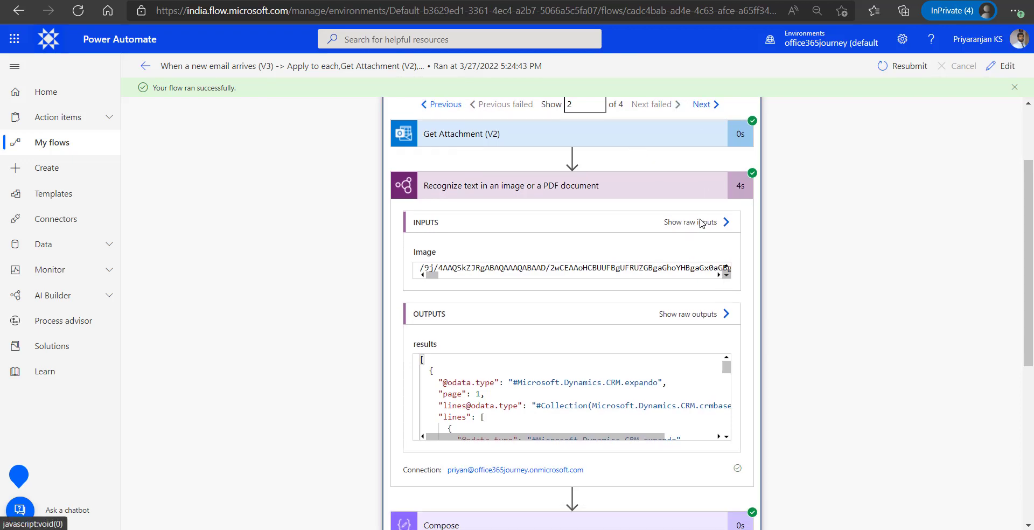
scroll(701, 223, "down", 6)
left_click_drag(487, 379, 377, 380)
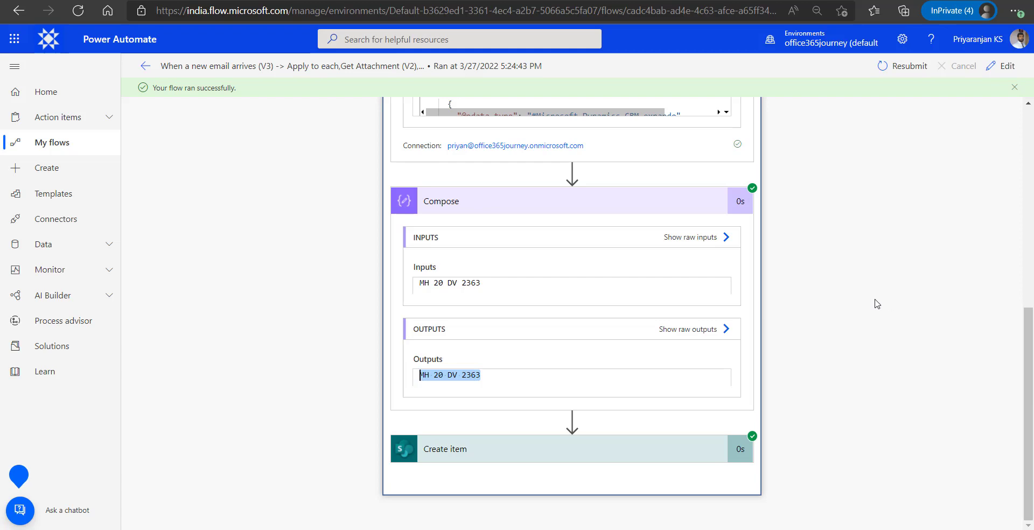
key("alt+Tab")
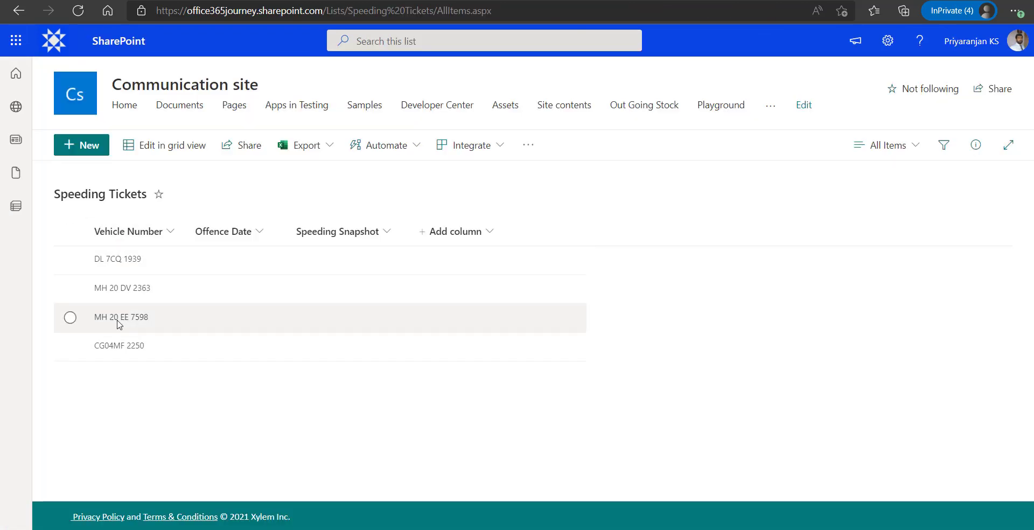
Return from the Speeding Tickets list to the Power Automate run details
key("alt+Tab")
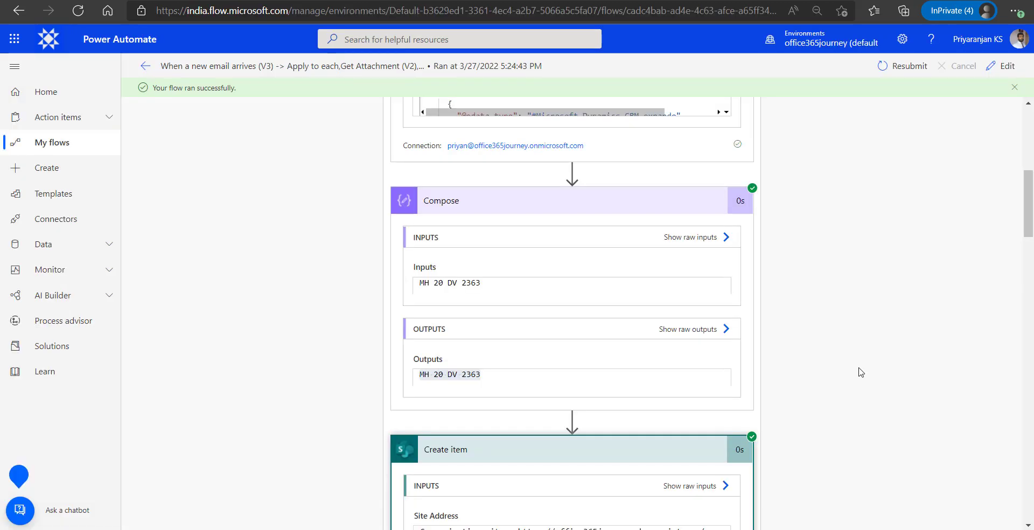